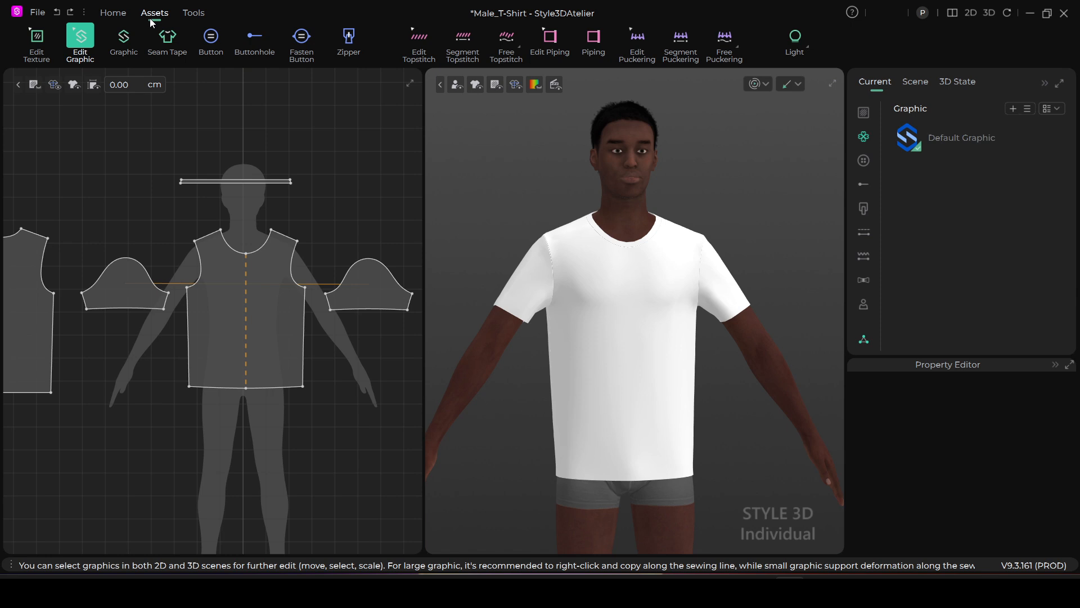
Place the Default Graphic on the centre of the T-shirt's chest, just below the neckline, using the Graphic tool.
click(127, 40)
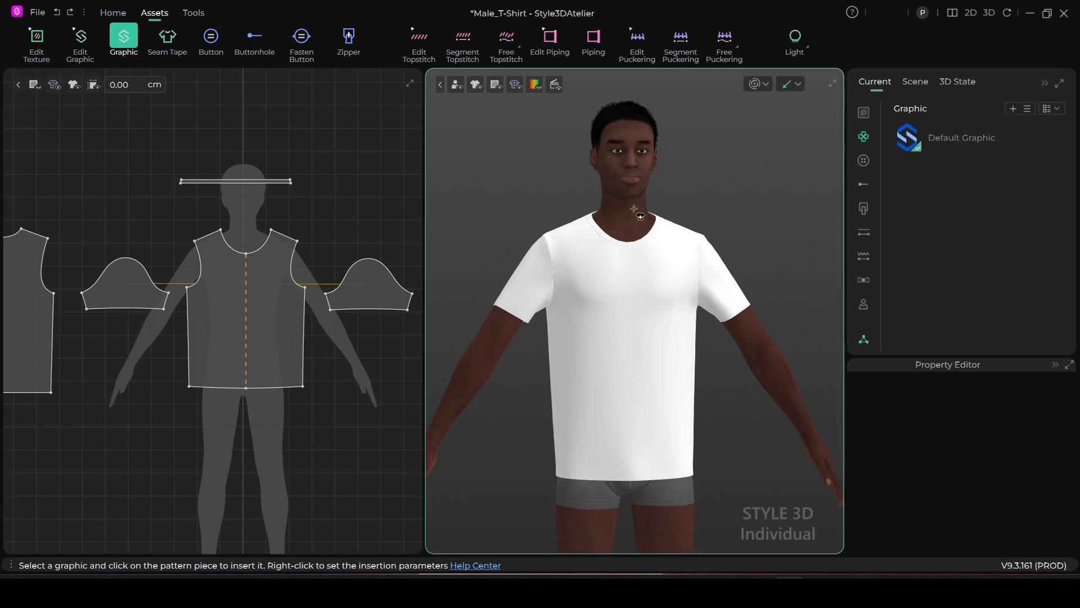
click(932, 136)
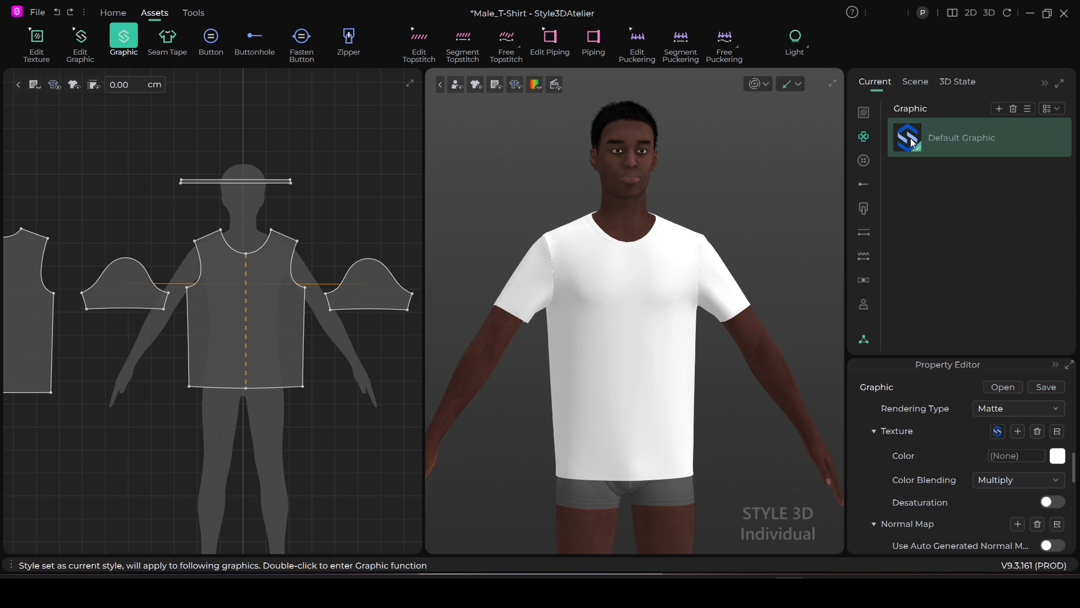
drag(909, 142, 656, 333)
drag(614, 296, 617, 292)
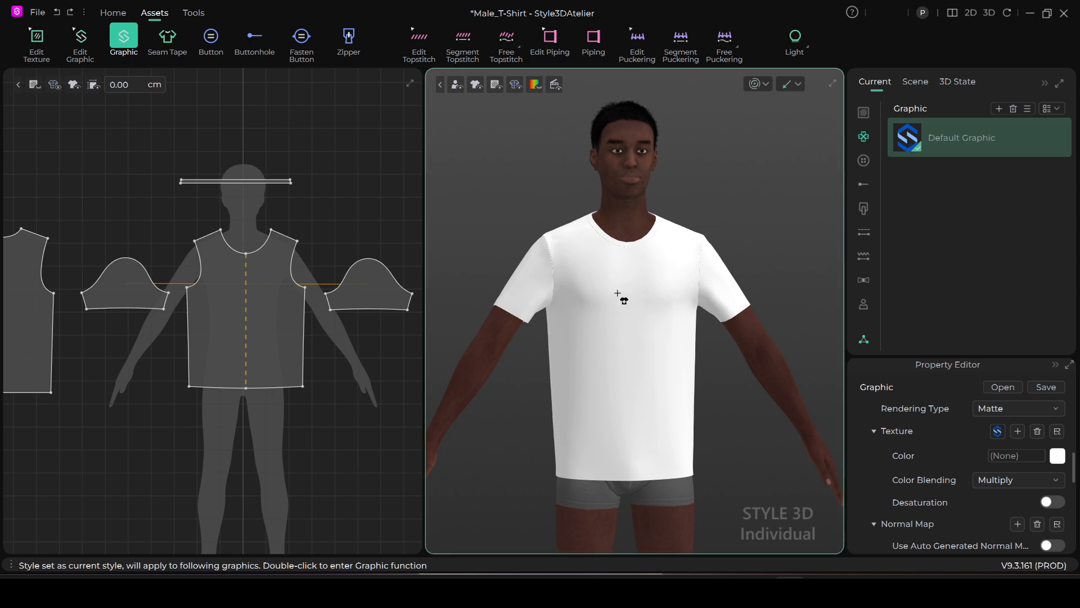
click(619, 293)
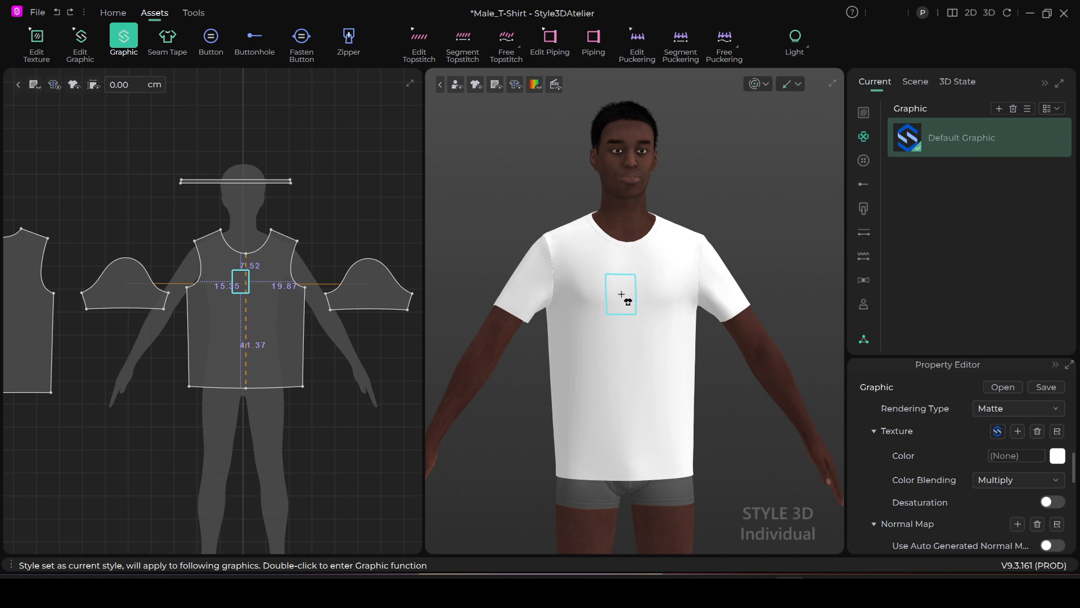
mouse_move(621, 295)
mouse_down()
mouse_move(630, 298)
mouse_move(628, 287)
mouse_move(625, 310)
mouse_move(618, 293)
mouse_move(628, 294)
mouse_up()
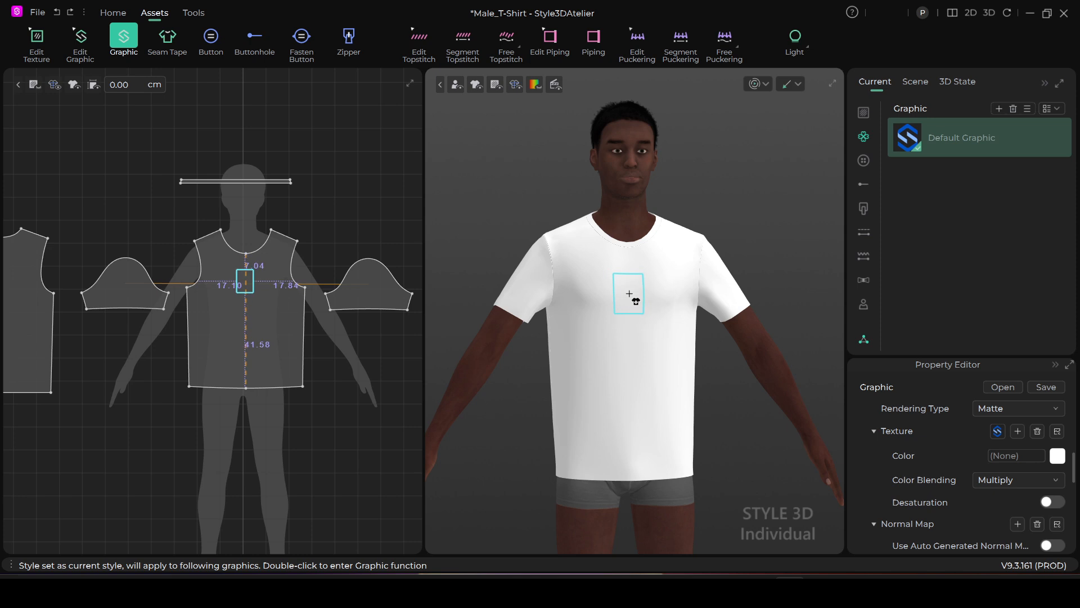
click(629, 293)
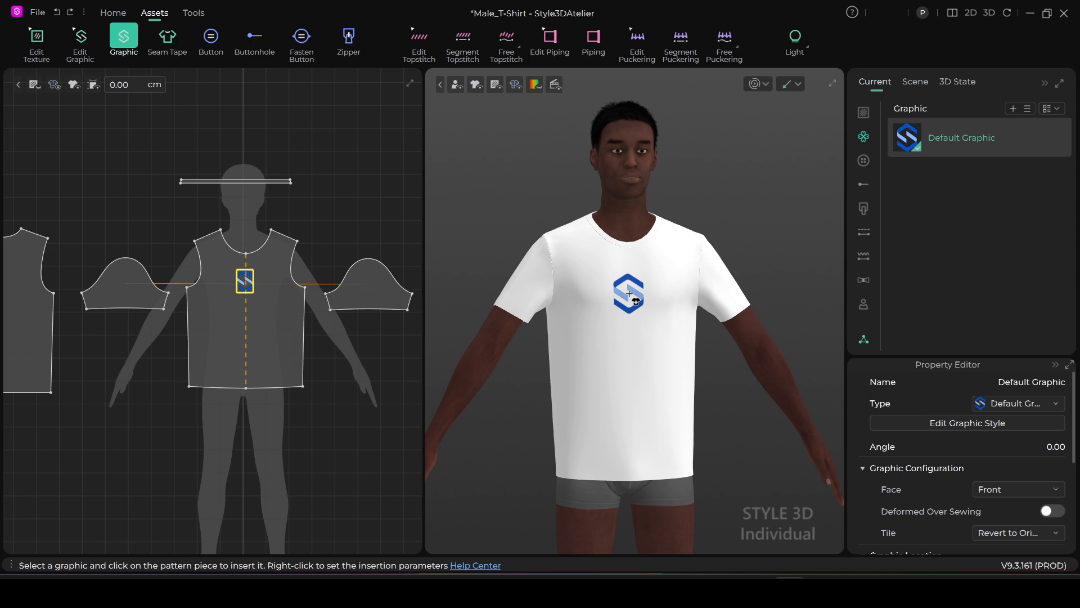
Place two extra copies of the default graphic on the shirt front, beside and below the chest logo, and remove both again.
scroll(629, 294, up, 5)
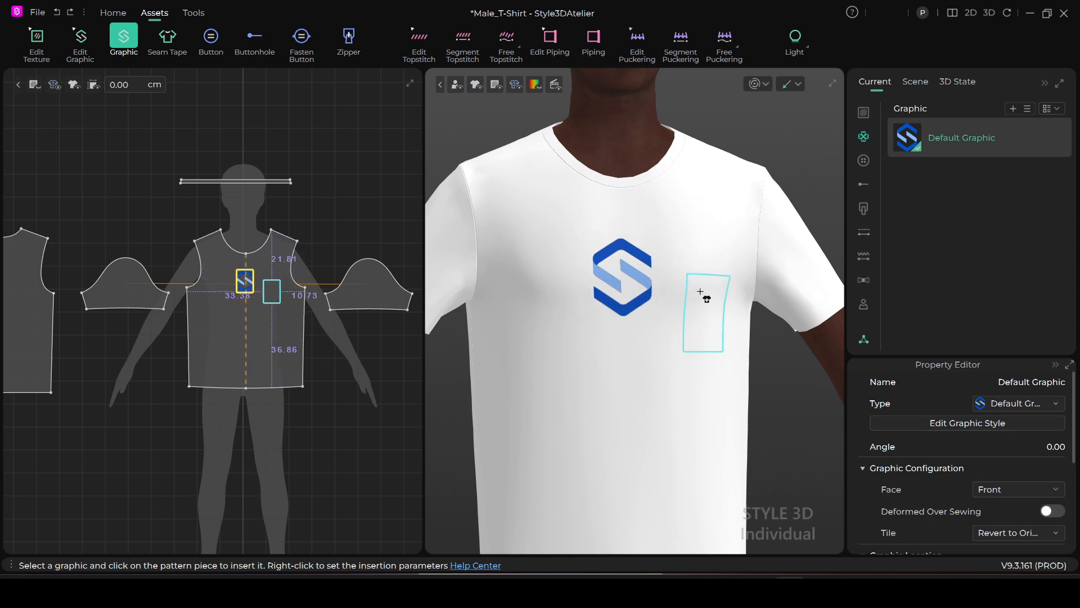
click(538, 241)
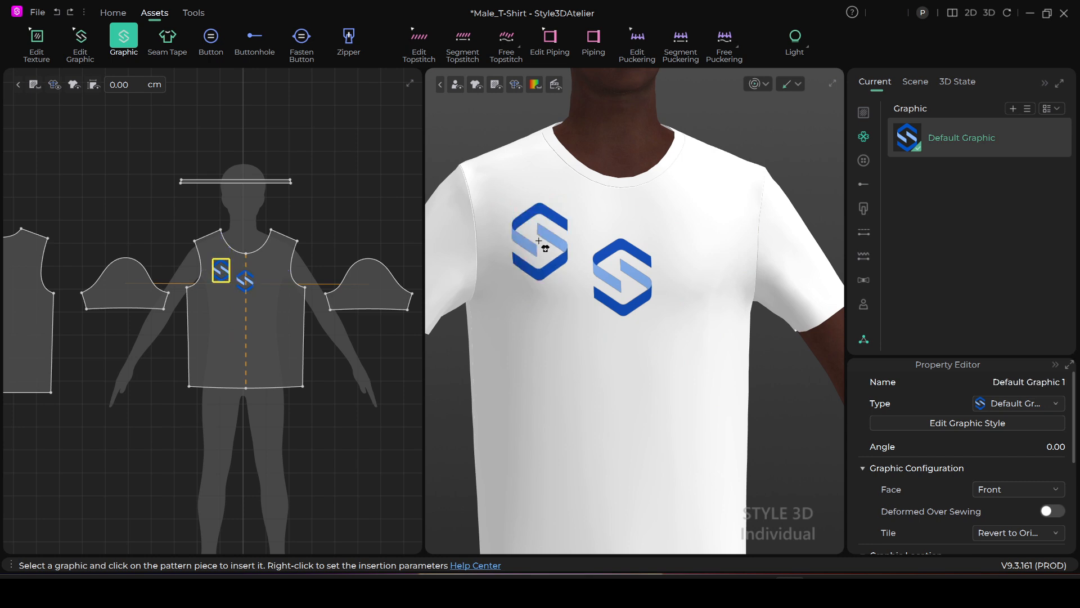
click(535, 384)
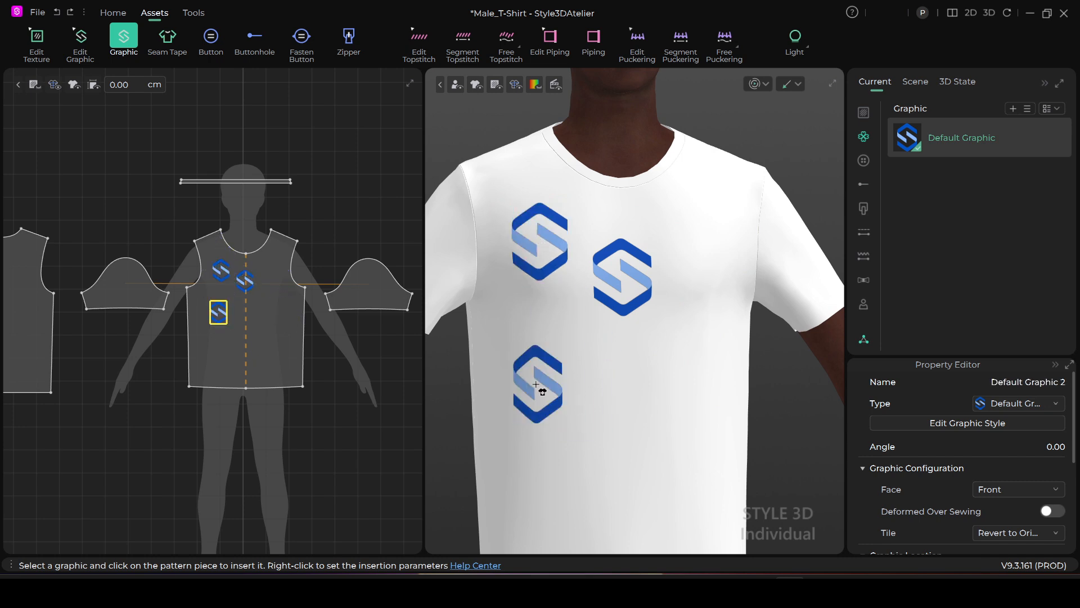
key(Delete)
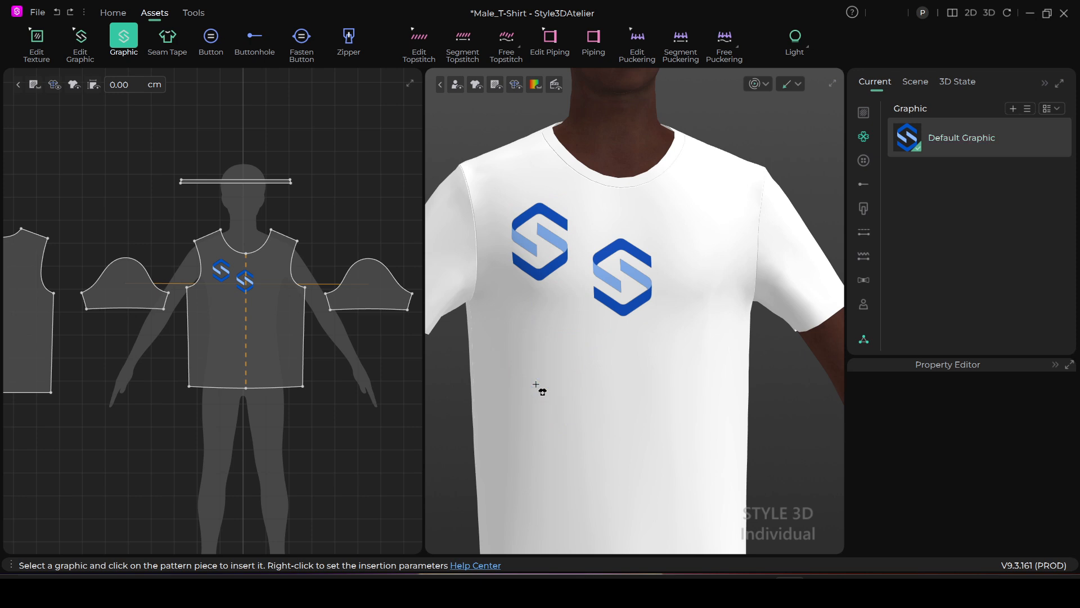
key(ctrl+z)
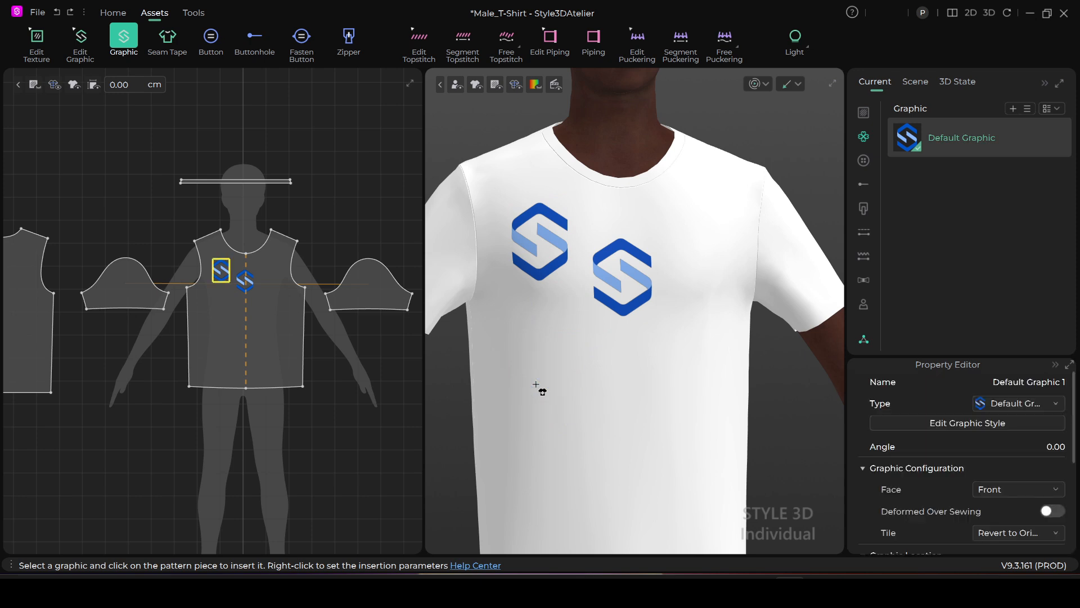
key(Delete)
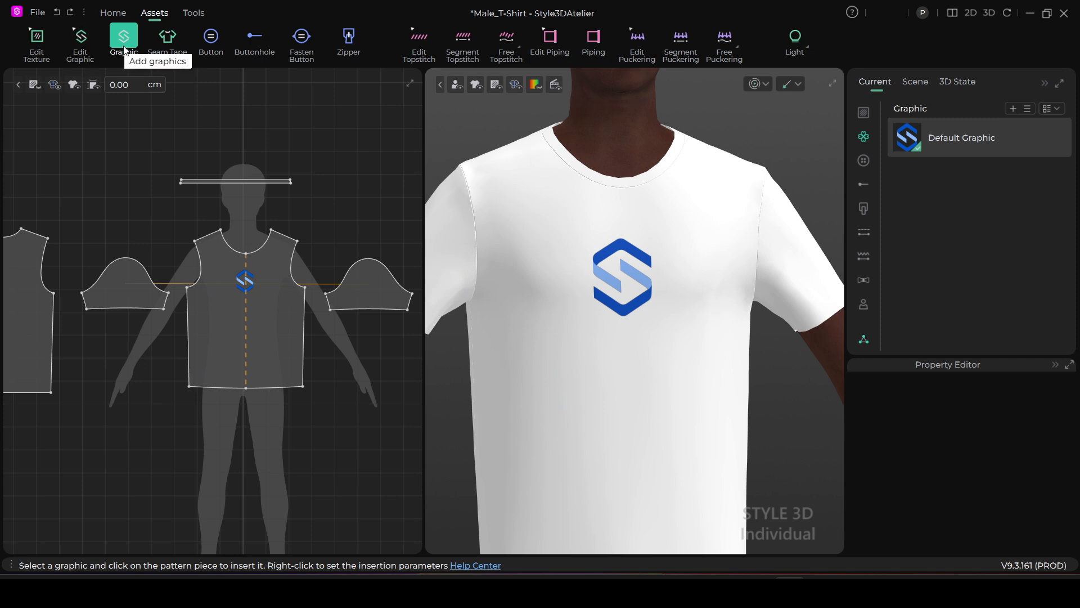
Enlarge the chest graphic with Edit Graphic to about 12.8 by 17.7 cm and rotate it to an angle of about 320°.
click(82, 40)
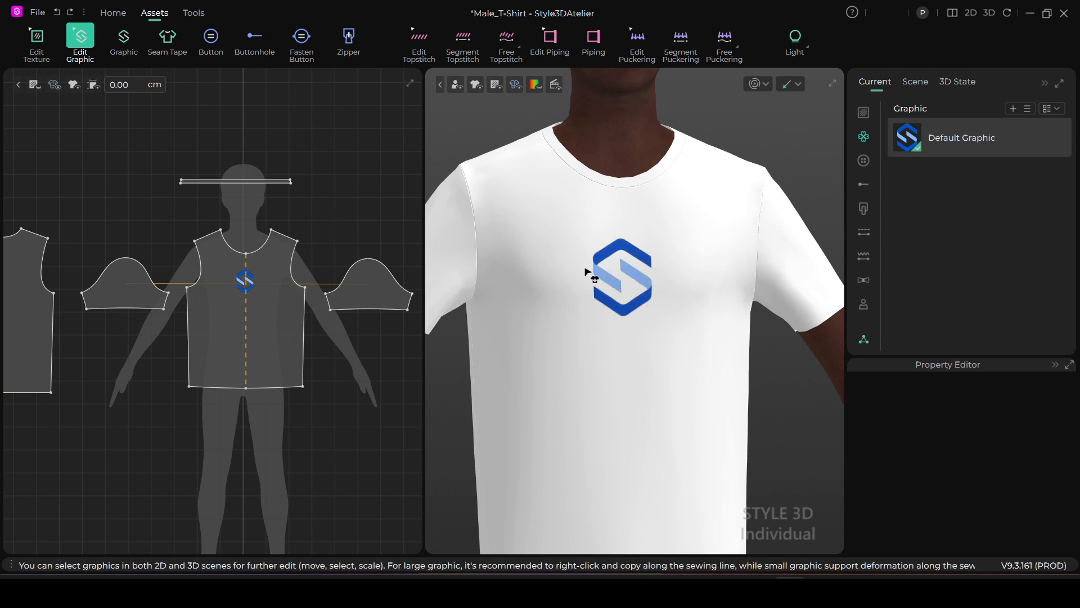
scroll(261, 279, up, 1)
scroll(261, 279, up, 1)
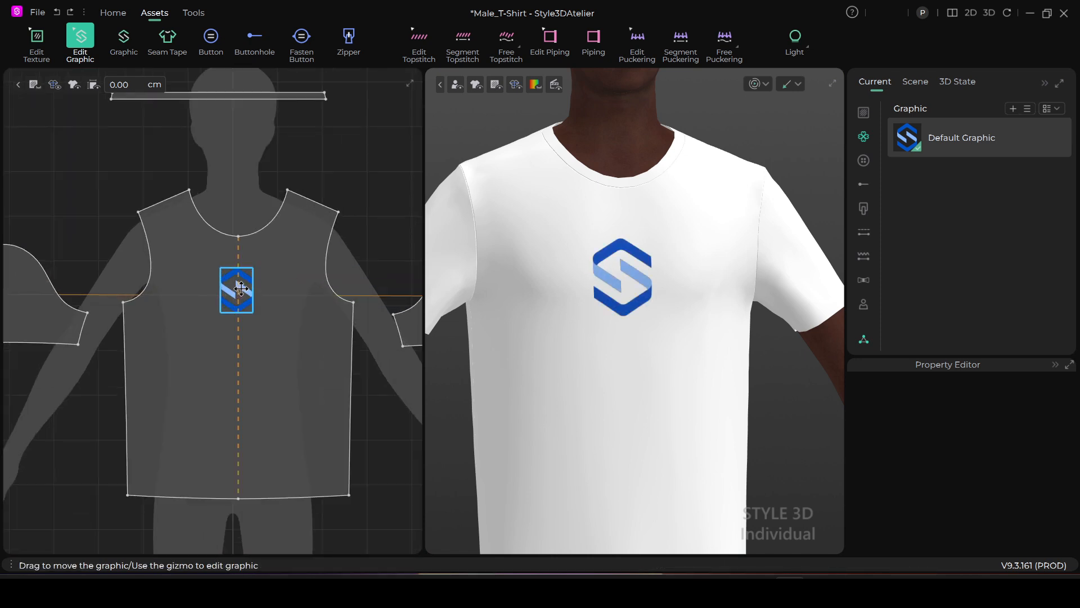
click(241, 288)
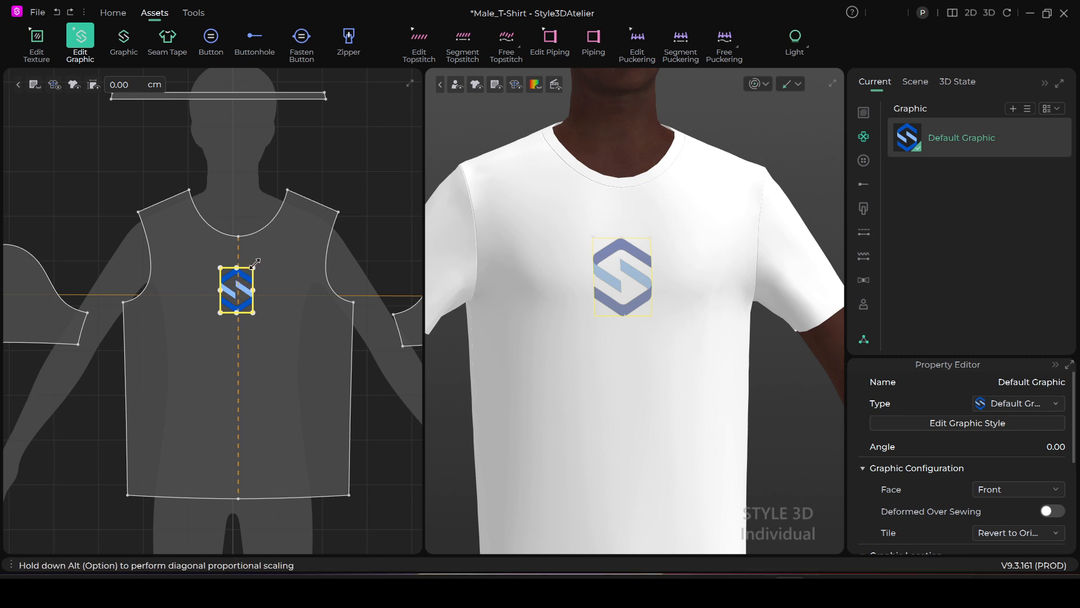
drag(255, 262, 293, 280)
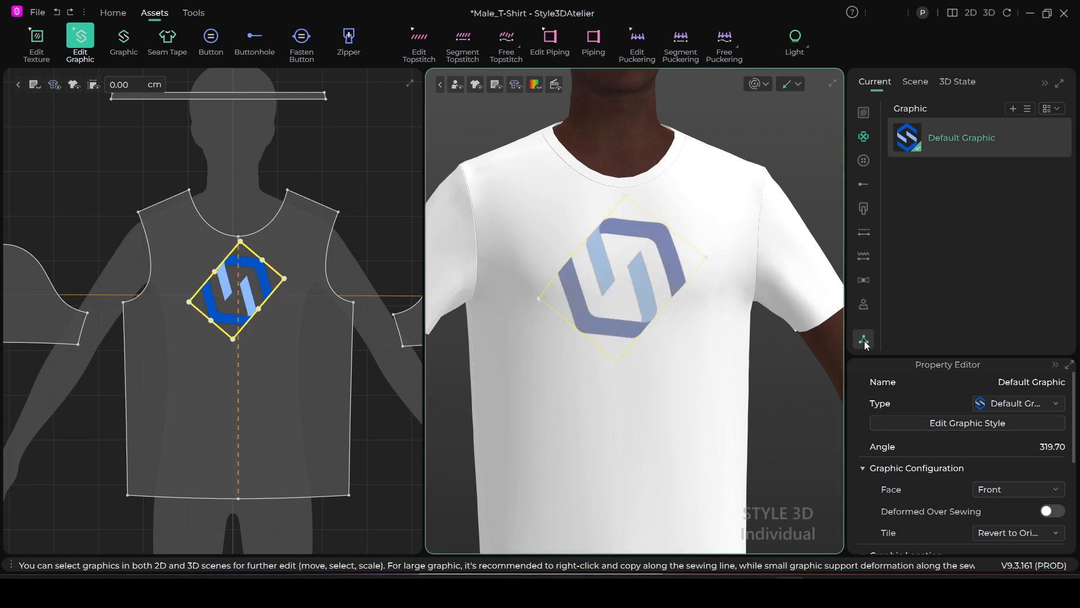
Rotate the chest graphic back to nearly upright, at an angle of about 358°, and deselect it.
scroll(307, 343, up, 3)
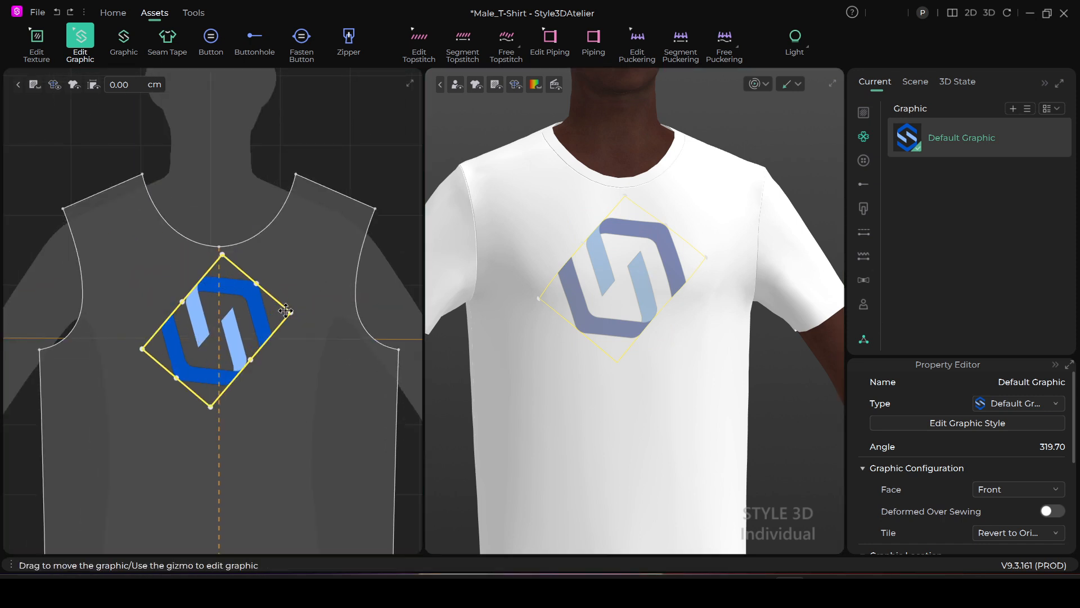
drag(300, 306, 270, 271)
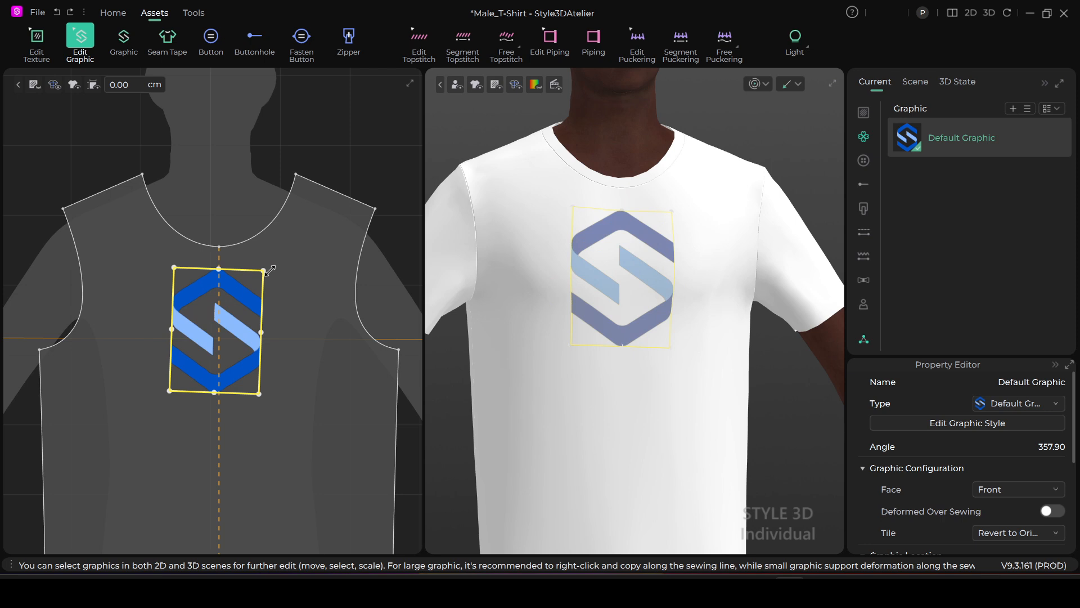
click(454, 146)
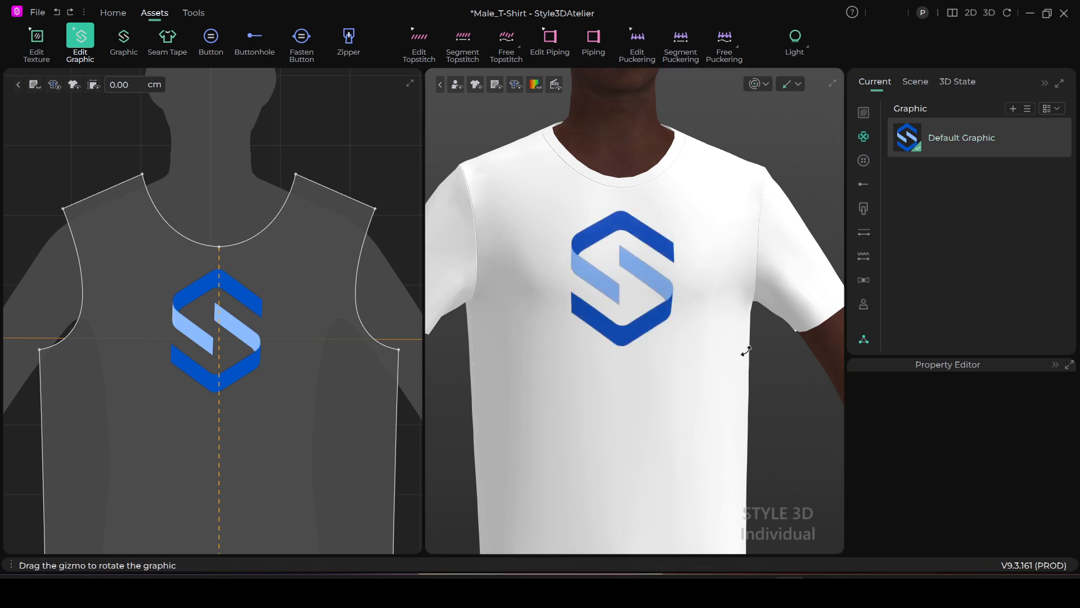
Select the Default Graphic style and examine its transformation and material properties, from width and height to rendering type.
click(951, 141)
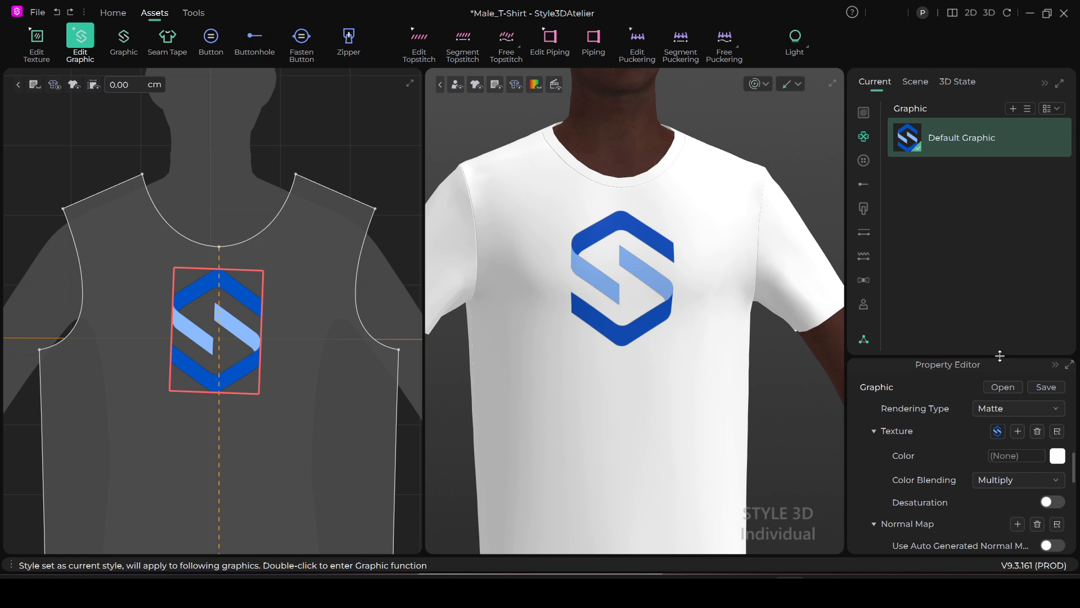
scroll(974, 400, down, 5)
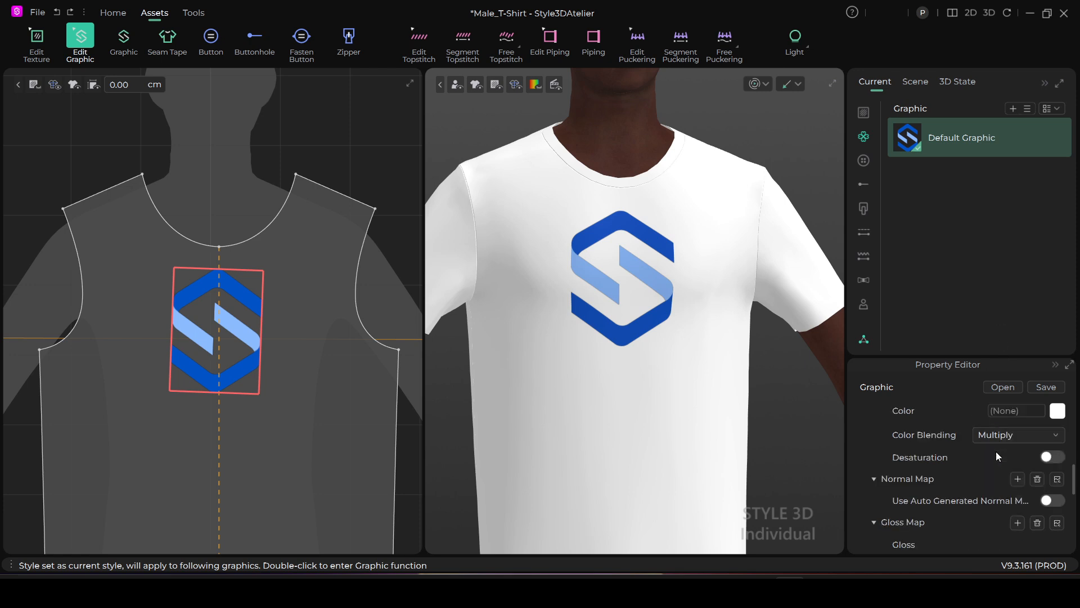
scroll(991, 458, up, 10)
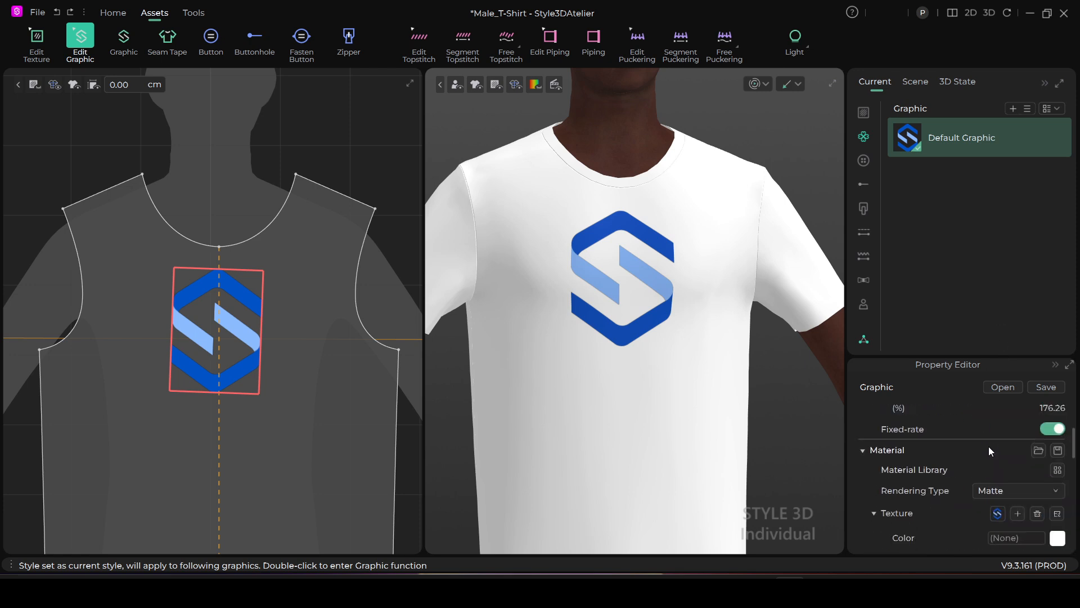
scroll(986, 423, down, 3)
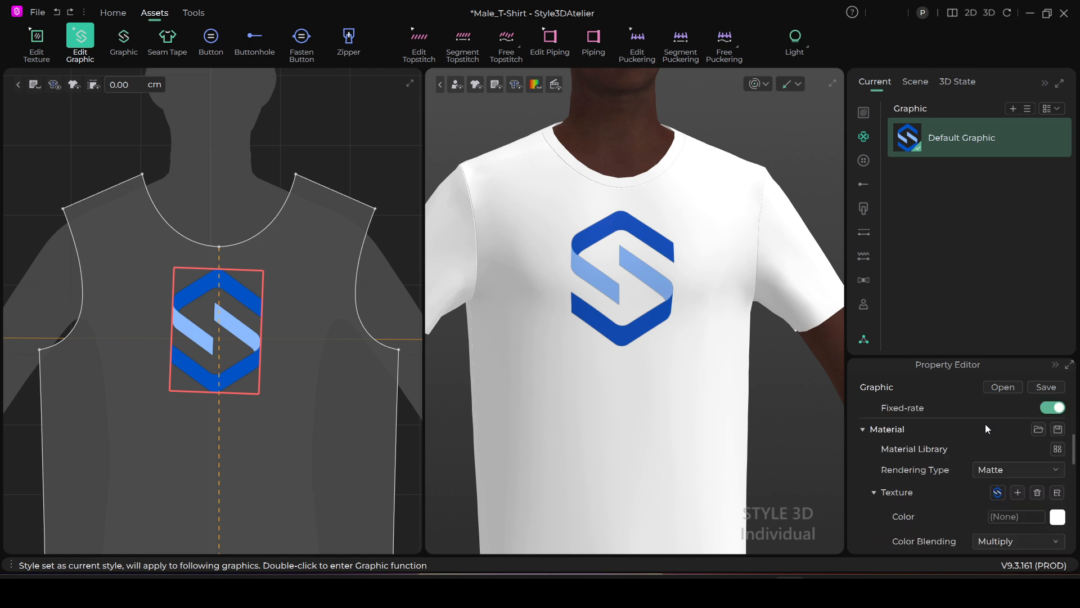
scroll(984, 427, up, 1)
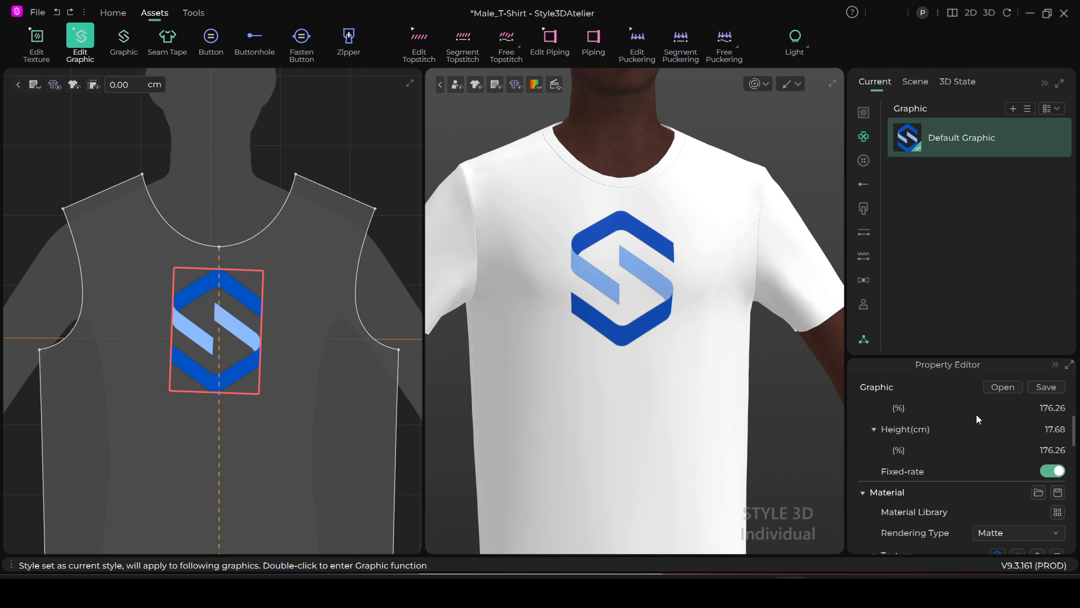
scroll(977, 419, up, 3)
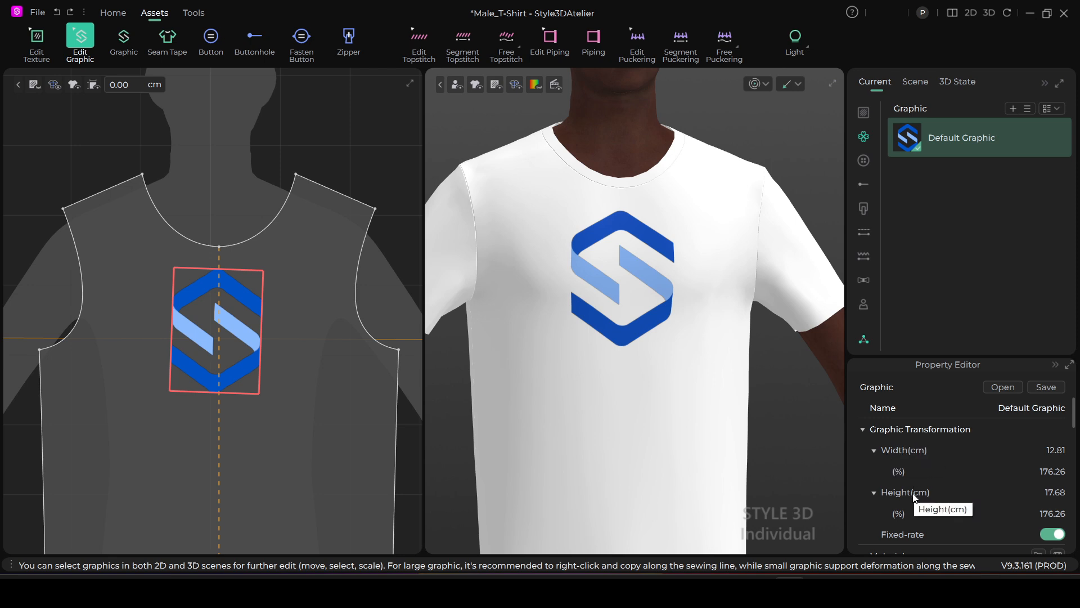
scroll(928, 485, down, 1)
scroll(922, 480, down, 1)
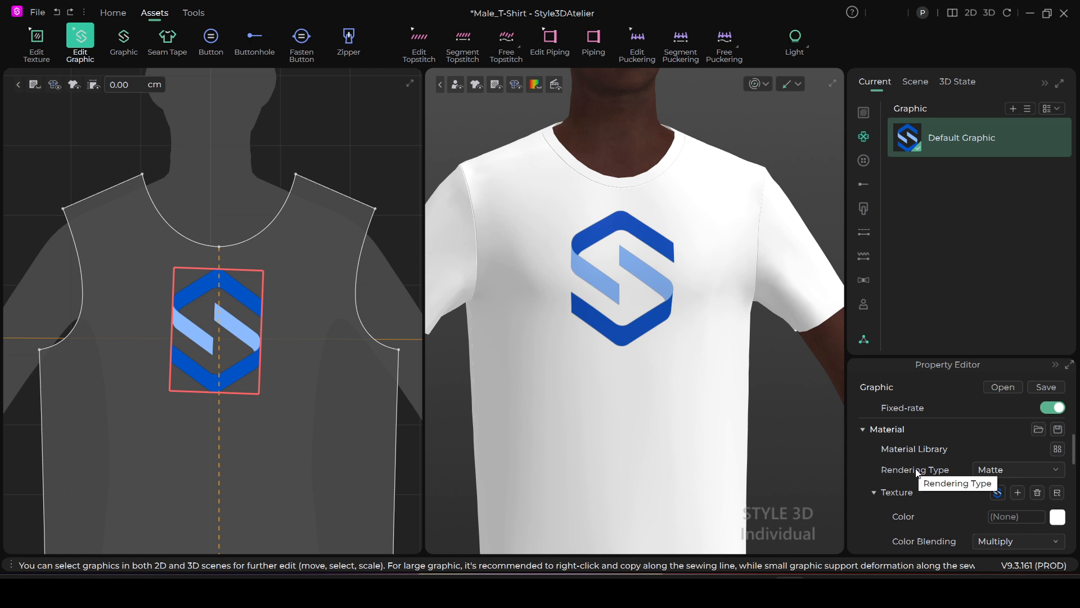
Try the Shiny rendering type on the default graphic, and set it back to Matte.
click(1053, 473)
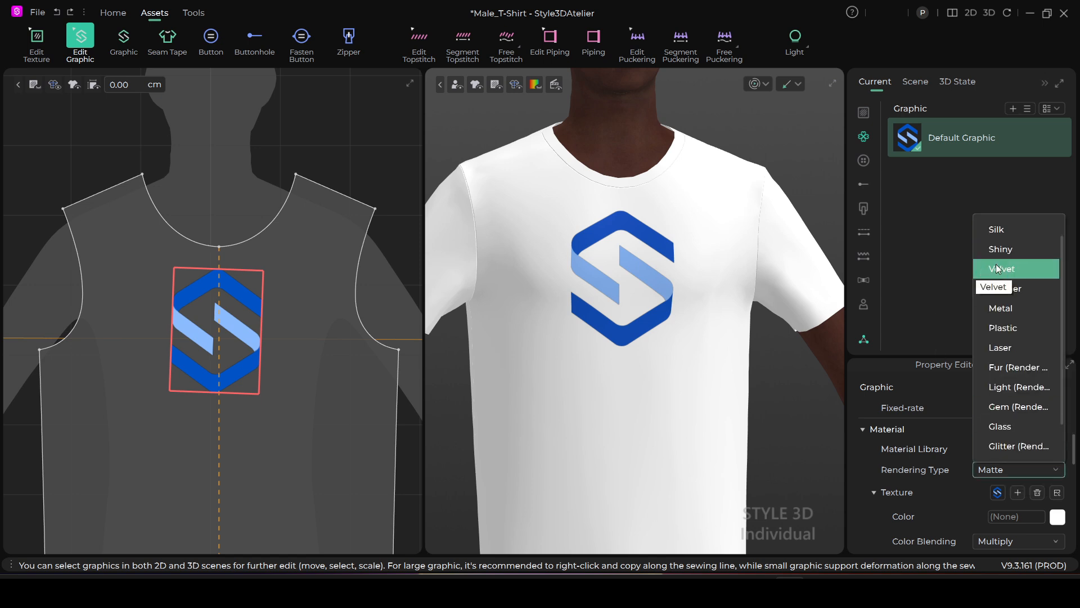
click(1011, 245)
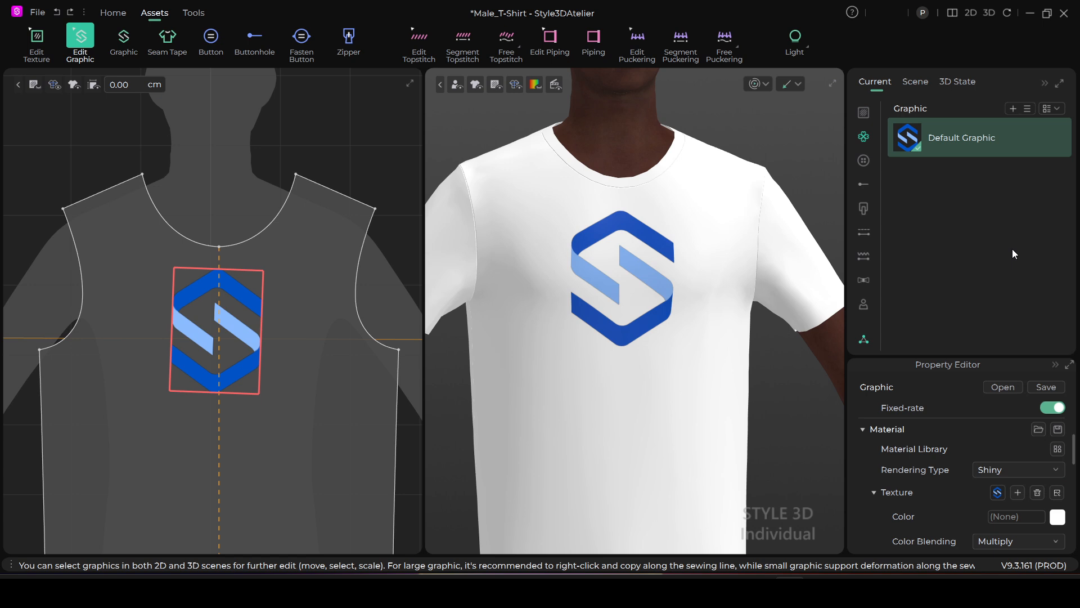
click(807, 420)
click(917, 139)
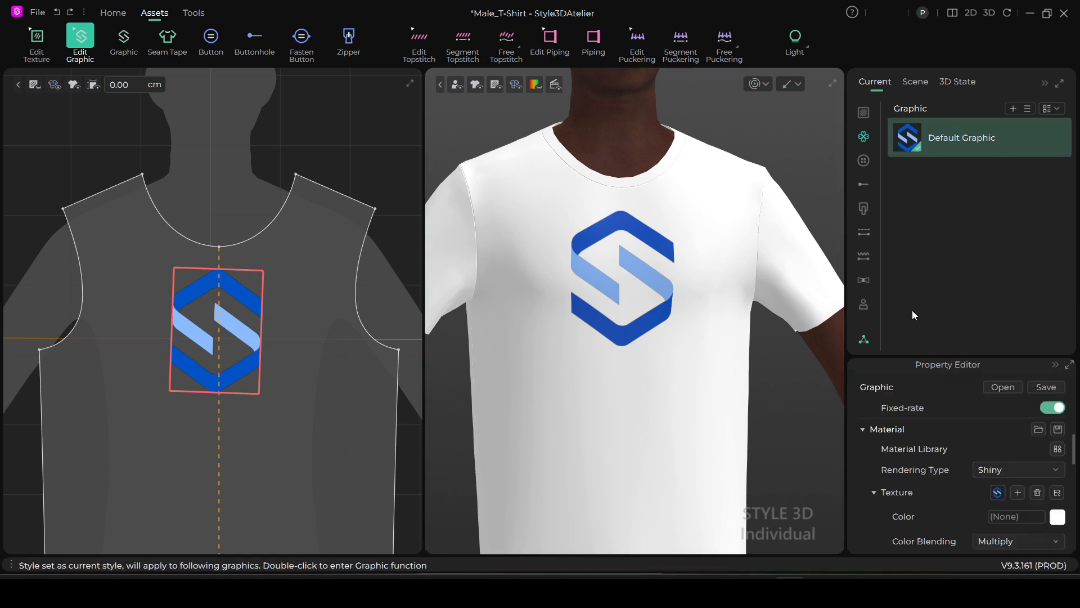
click(1051, 470)
scroll(1015, 252, up, 2)
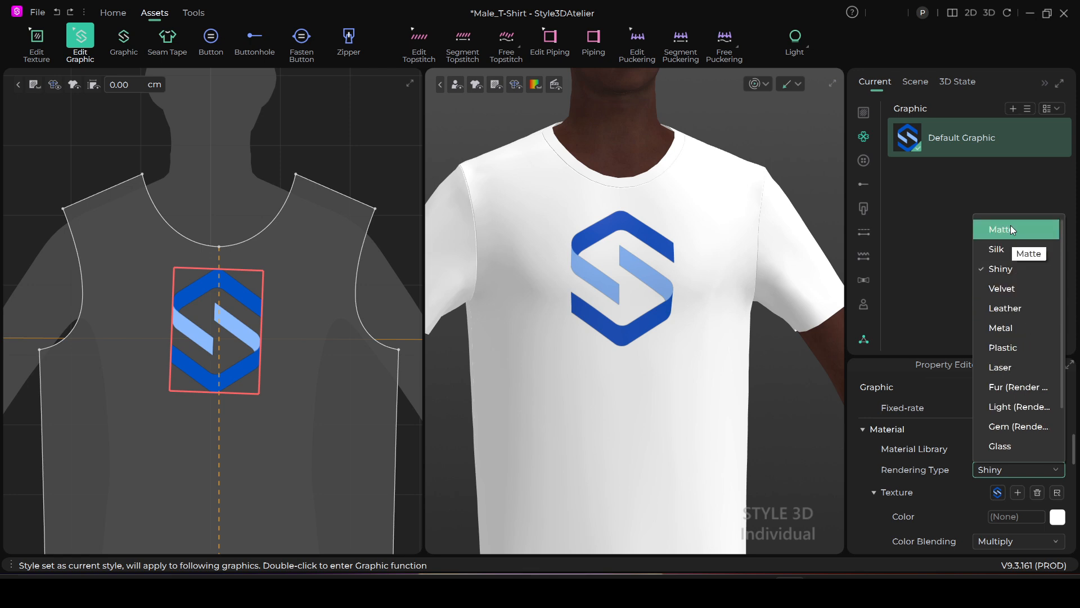
click(1012, 230)
Tint the default graphic's texture with the palette colour Cyan 1 (51FFFF), after trying the blue swatches.
scroll(970, 434, down, 2)
click(1058, 432)
drag(531, 48, 406, 71)
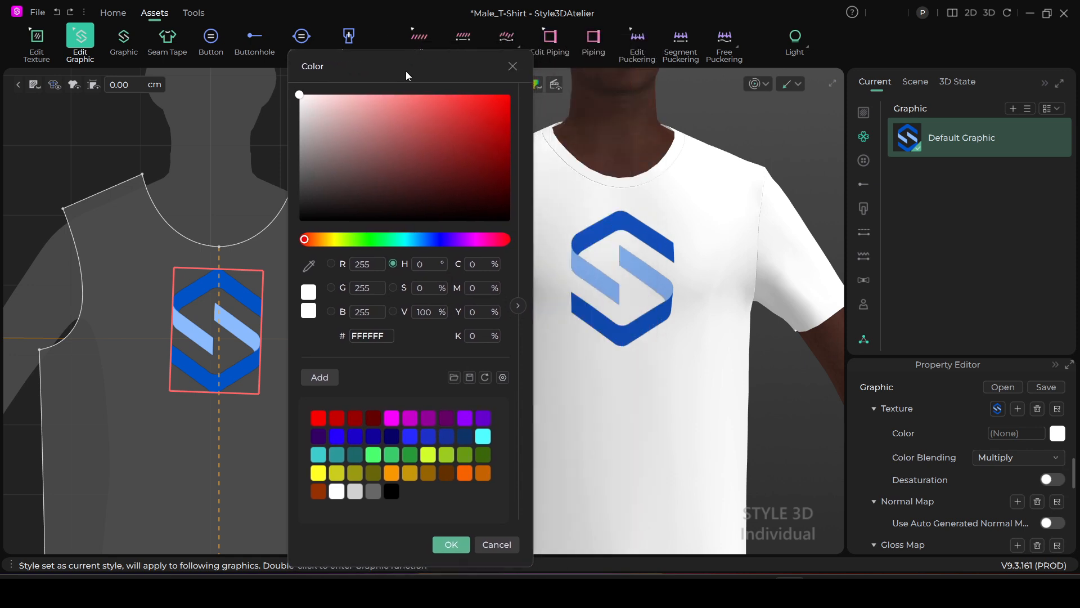
click(391, 436)
click(410, 436)
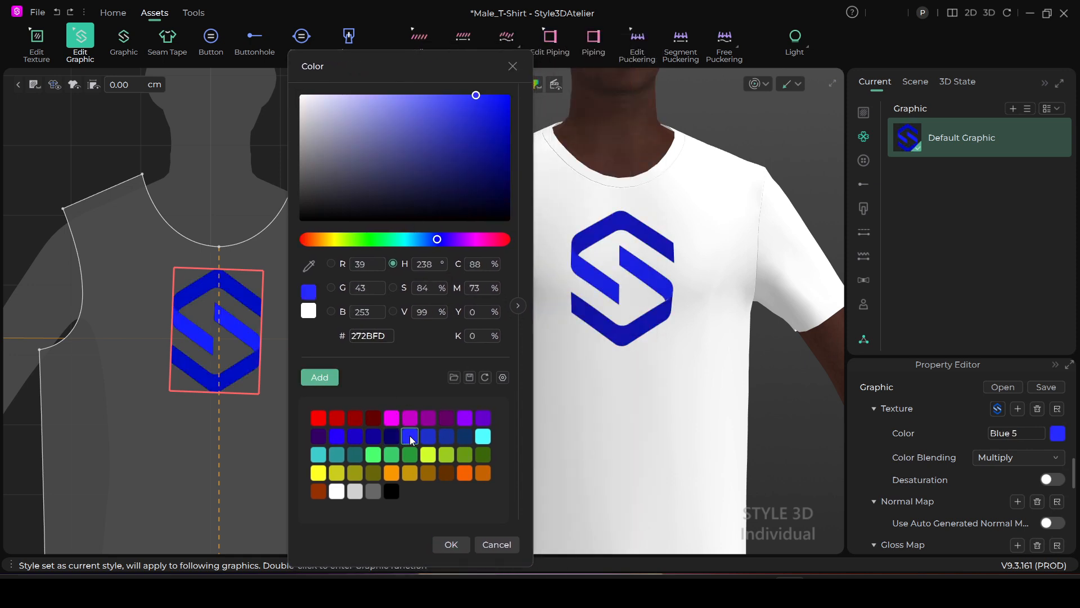
click(481, 439)
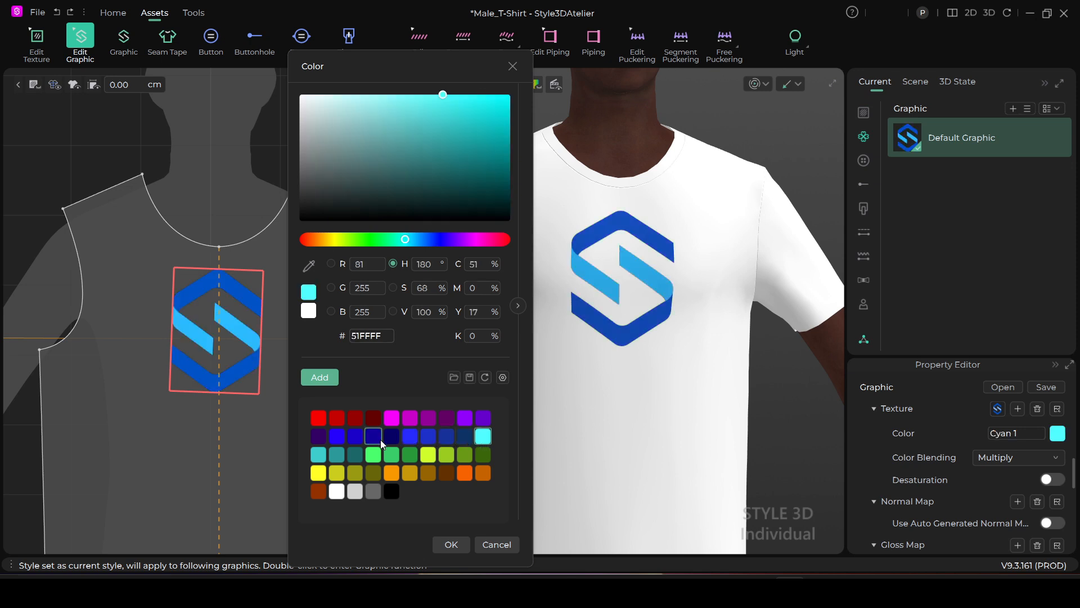
click(443, 543)
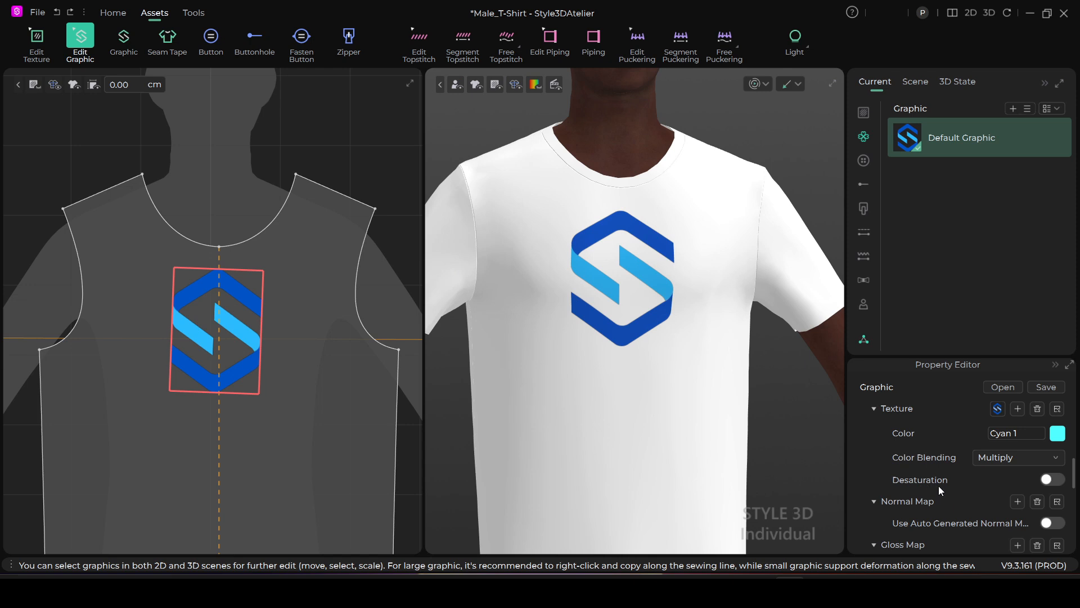
Examine the default graphic's remaining material properties, from the normal and gloss maps to metalness, transparency and displacement.
scroll(993, 486, down, 3)
scroll(949, 461, down, 5)
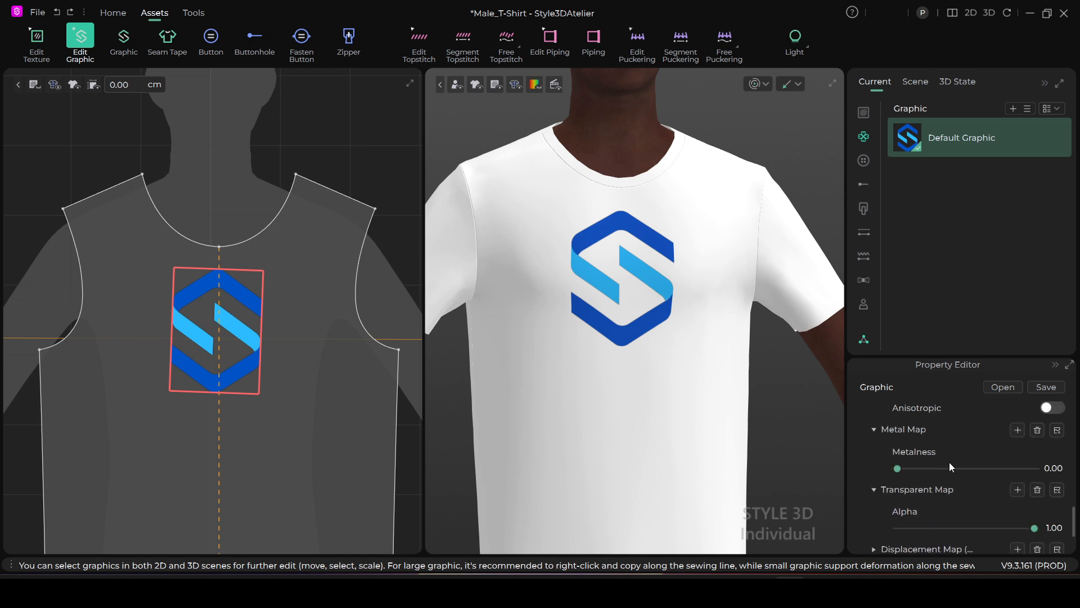
scroll(945, 499, down, 3)
scroll(947, 474, up, 8)
scroll(944, 453, down, 5)
scroll(938, 468, up, 2)
scroll(924, 478, down, 2)
scroll(913, 454, up, 2)
scroll(1004, 437, up, 6)
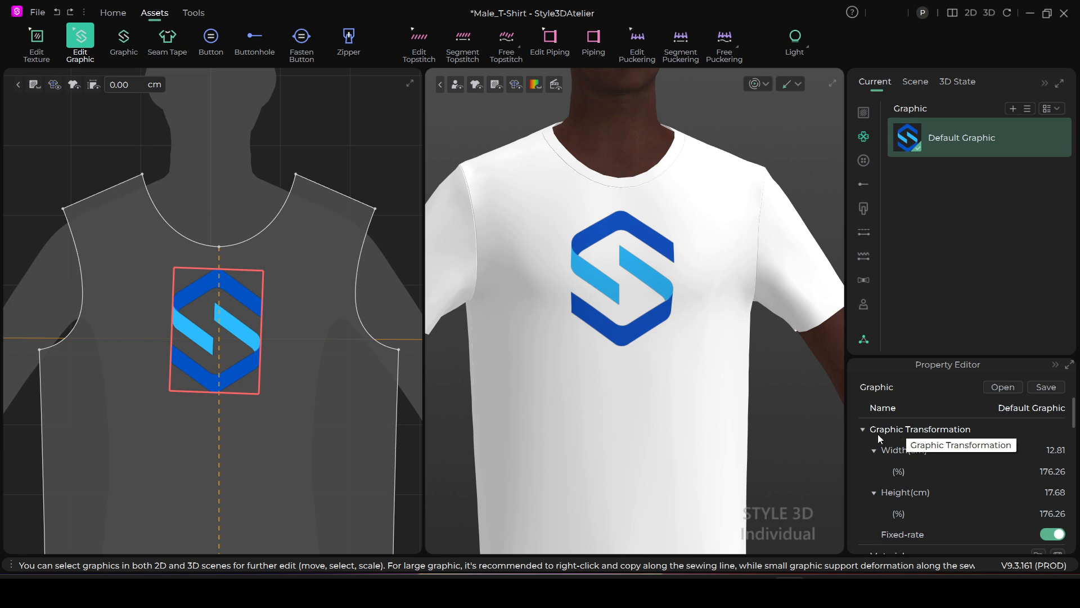
Inspect the chest logo on the 3D garment from slightly different angles, out to the whole T-shirt.
right_drag(771, 398, 709, 376)
right_drag(575, 402, 706, 366)
scroll(641, 371, down, 1)
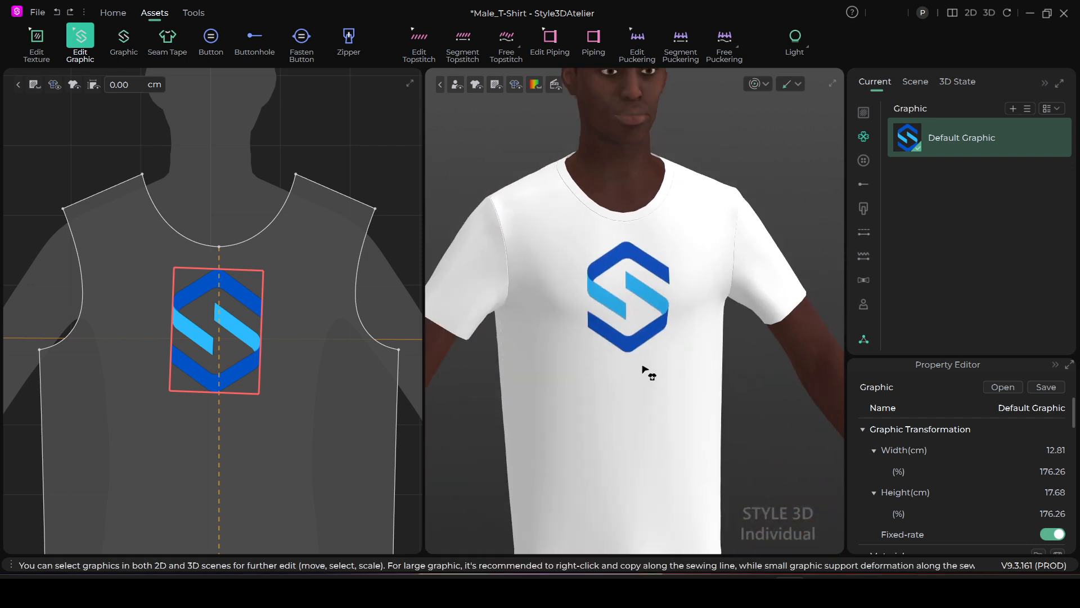
scroll(647, 363, down, 1)
right_drag(675, 390, 704, 337)
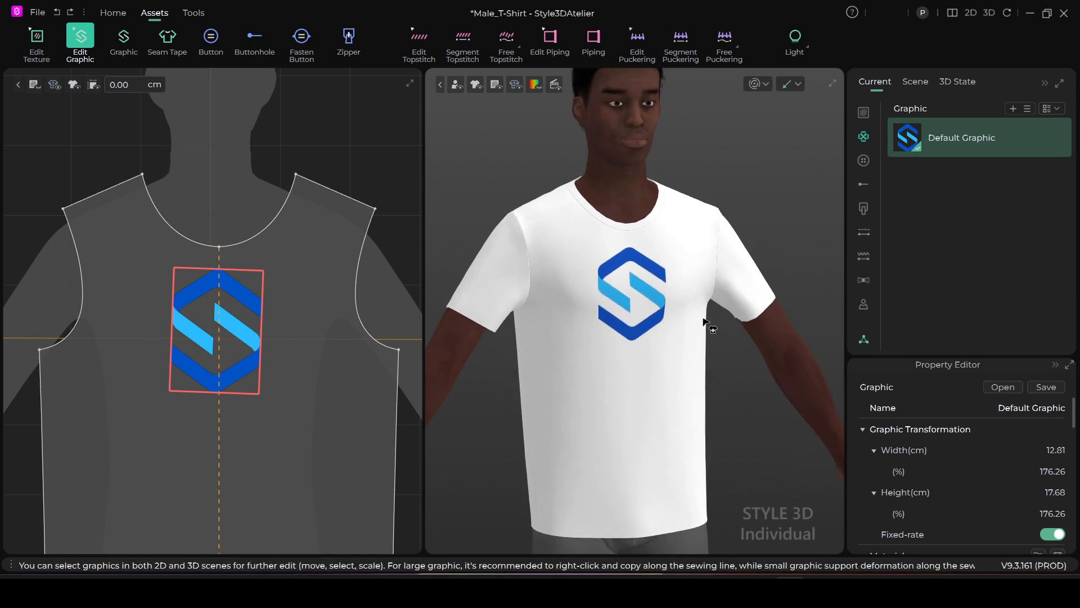
scroll(714, 332, down, 2)
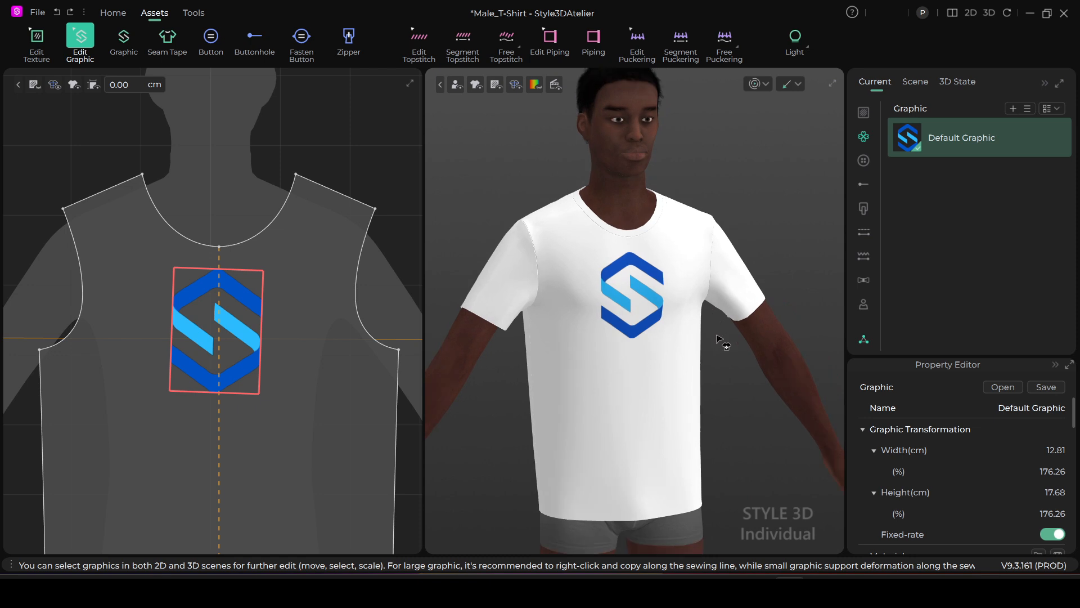
right_drag(719, 374, 725, 317)
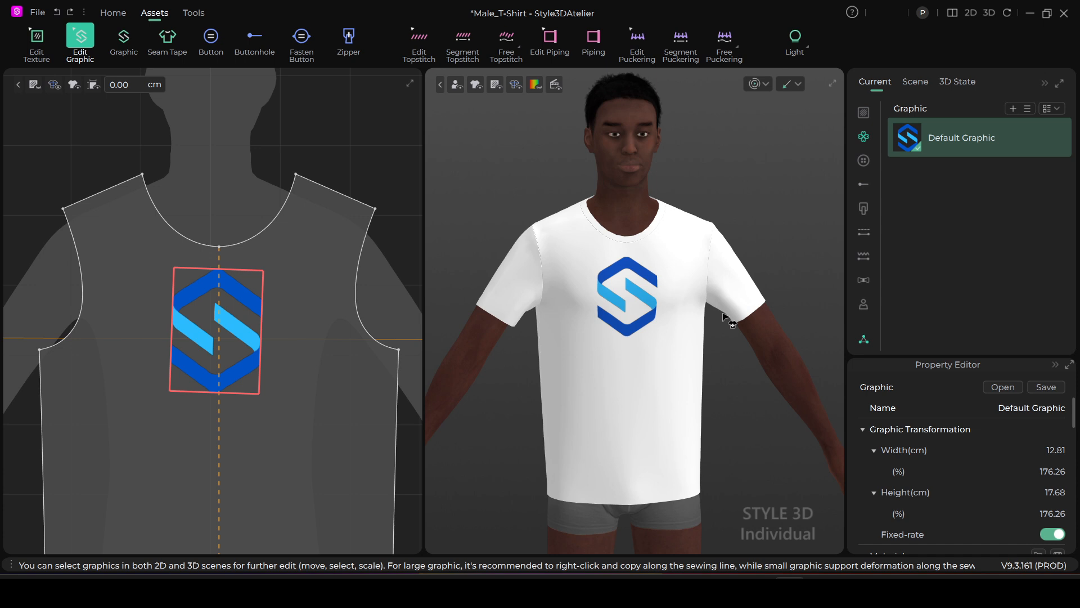
Open the image "ChatGPT Image May 27, 2026, 10_13_40 AM" as a new graphic style and place it on the shirt's lower front.
click(1028, 110)
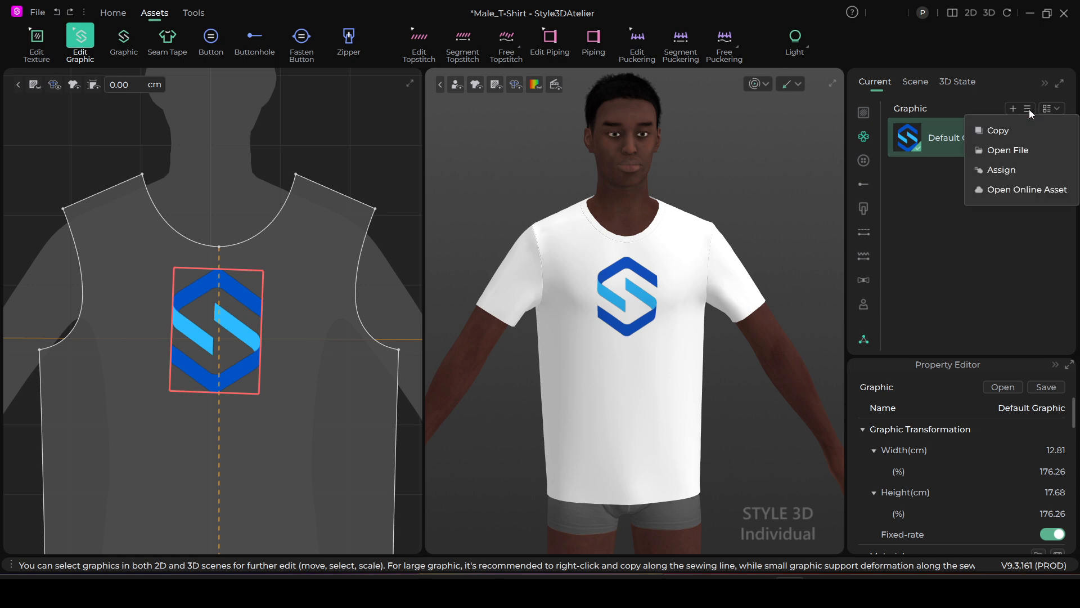
click(1015, 150)
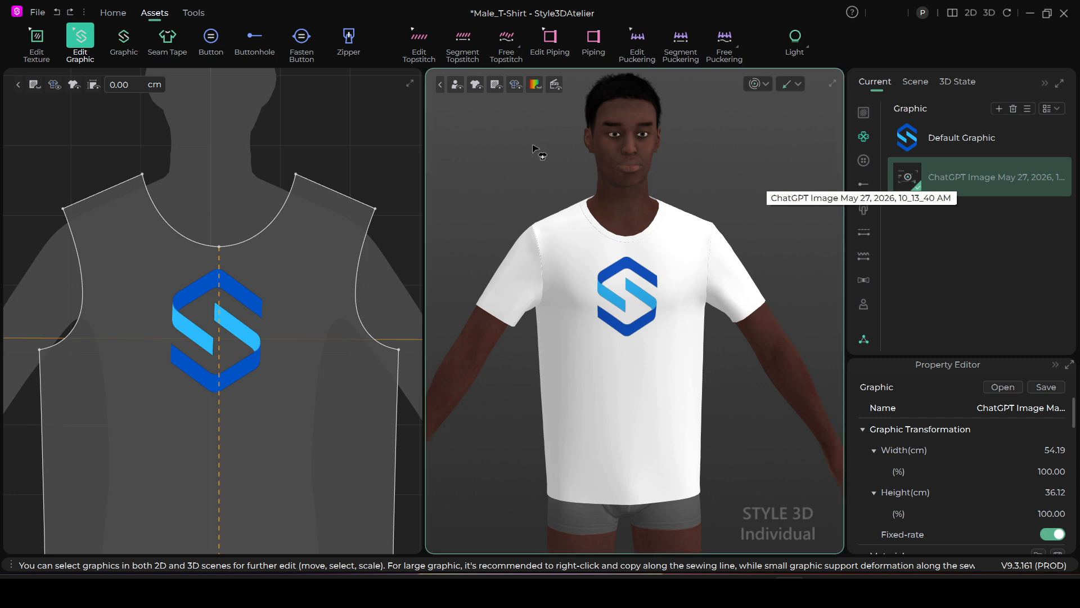
click(121, 44)
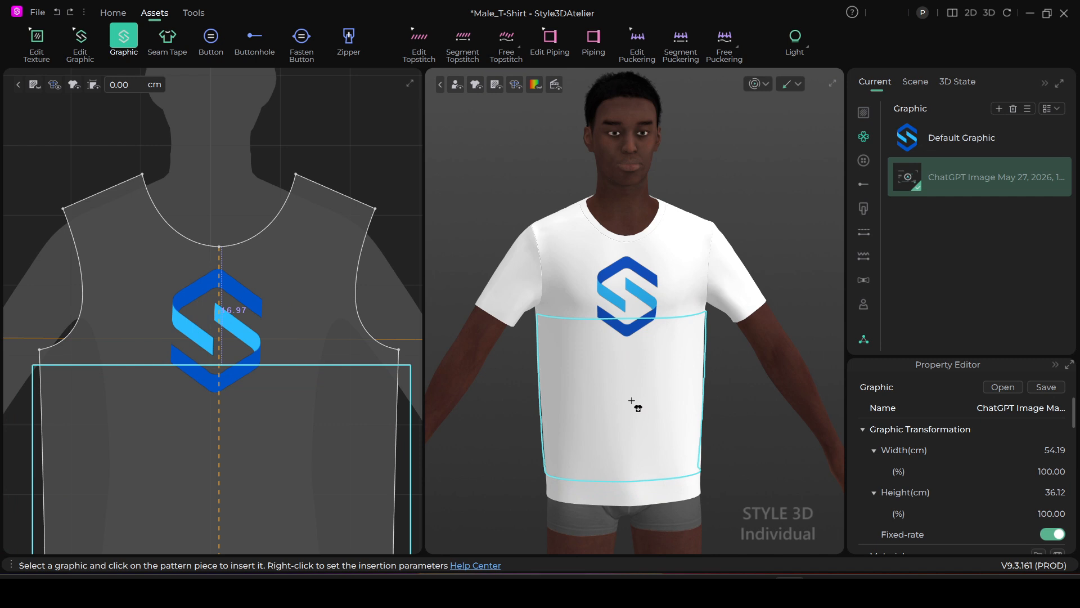
scroll(648, 376, down, 5)
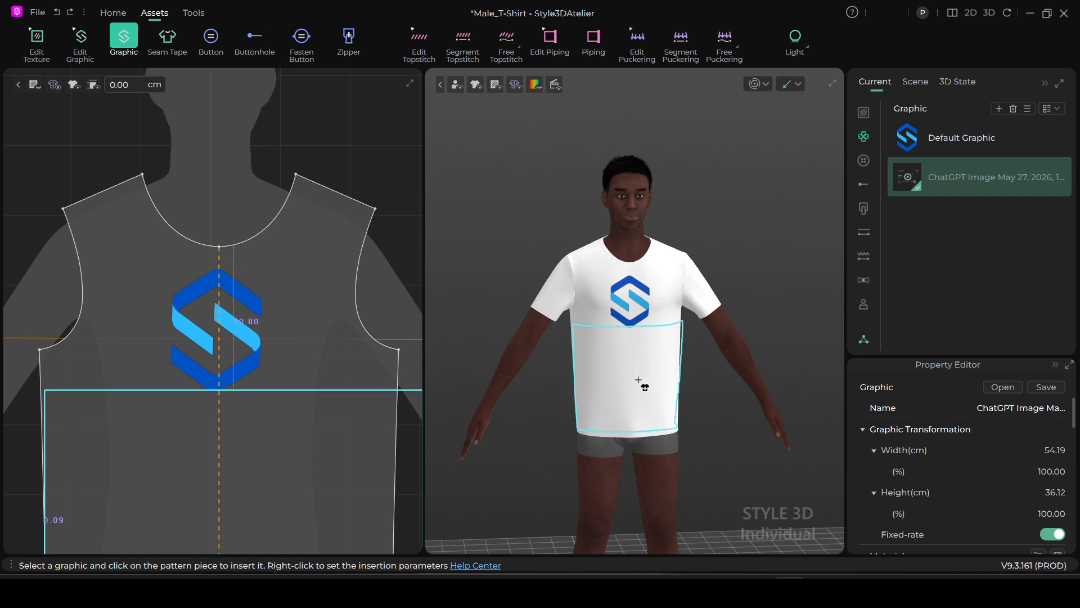
click(639, 381)
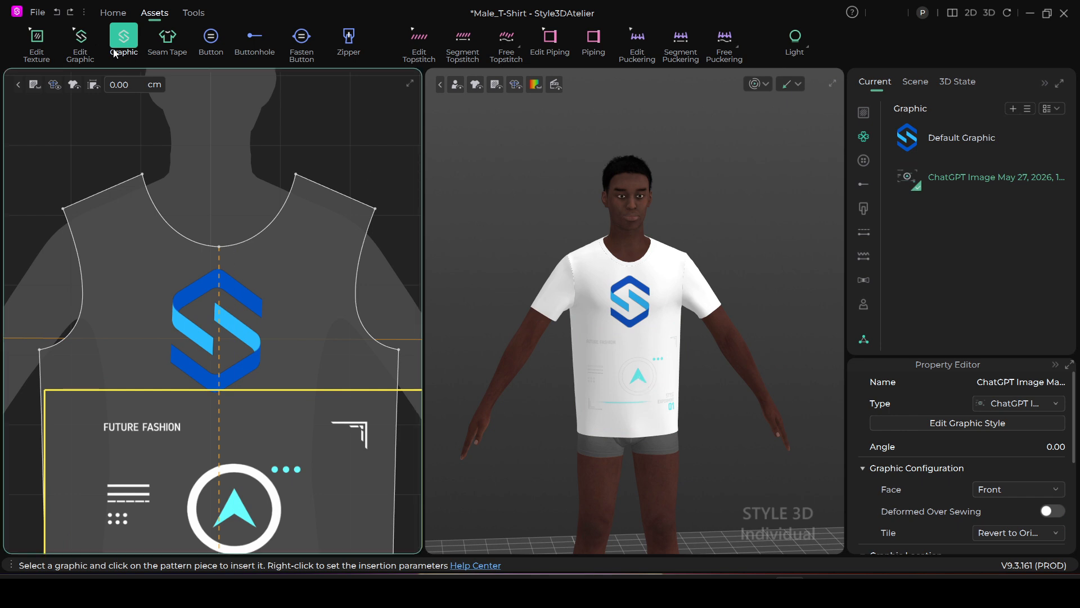
Scale the new graphic down to about 17.3 by 11.5 cm on the front piece, below the chest logo.
click(82, 46)
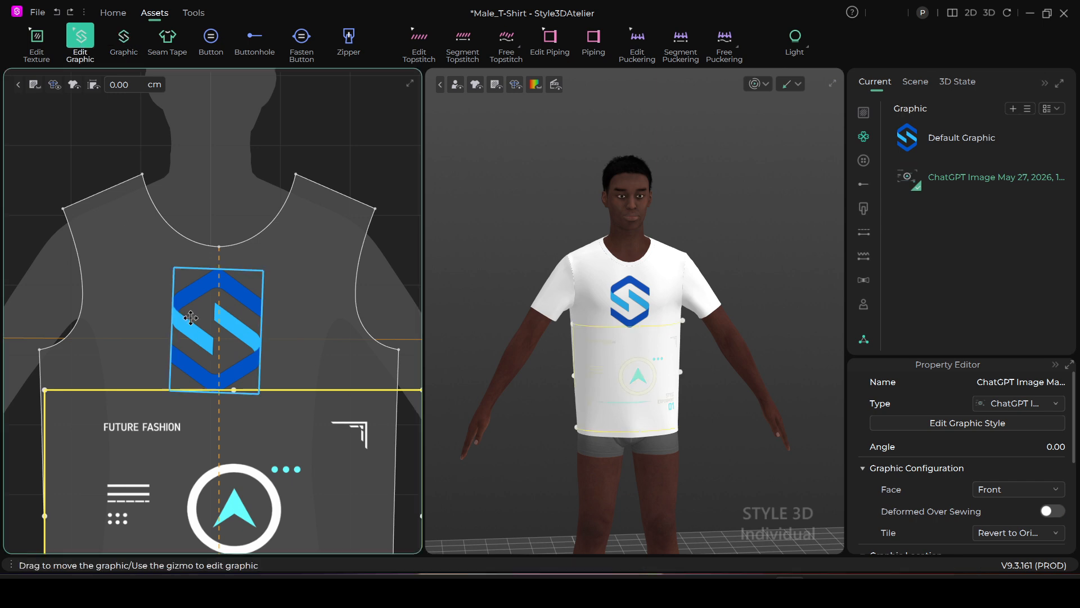
scroll(212, 311, down, 5)
scroll(211, 312, up, 3)
drag(293, 356, 236, 388)
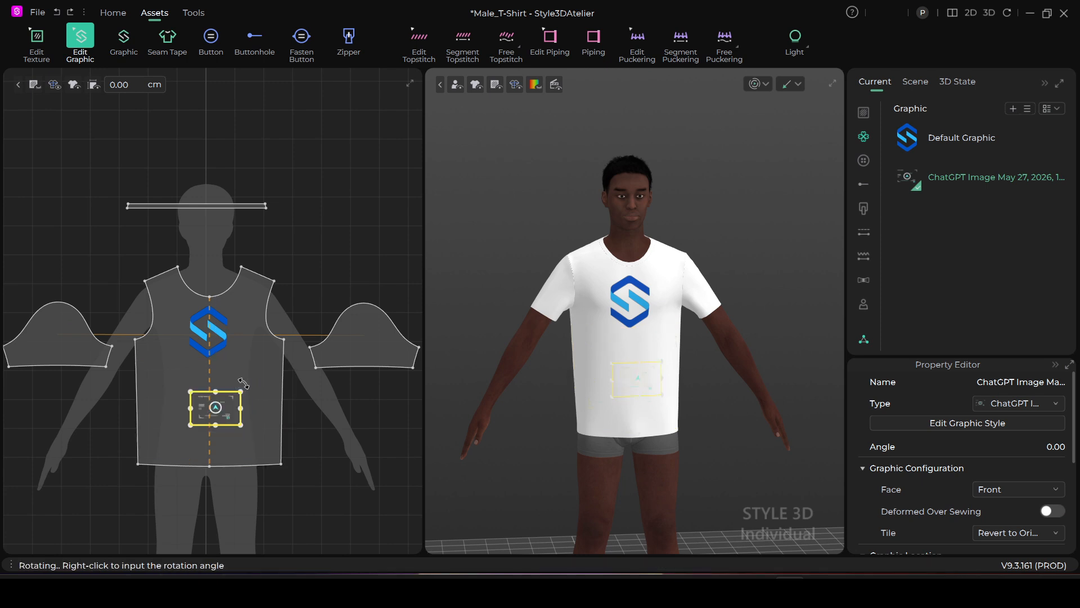
scroll(248, 393, up, 4)
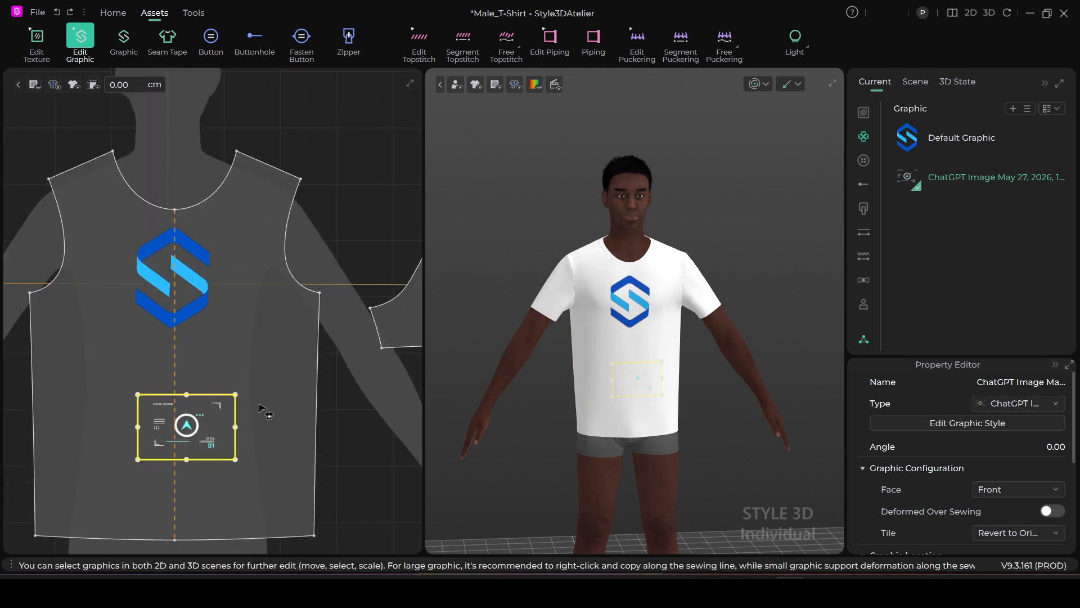
scroll(261, 405, up, 2)
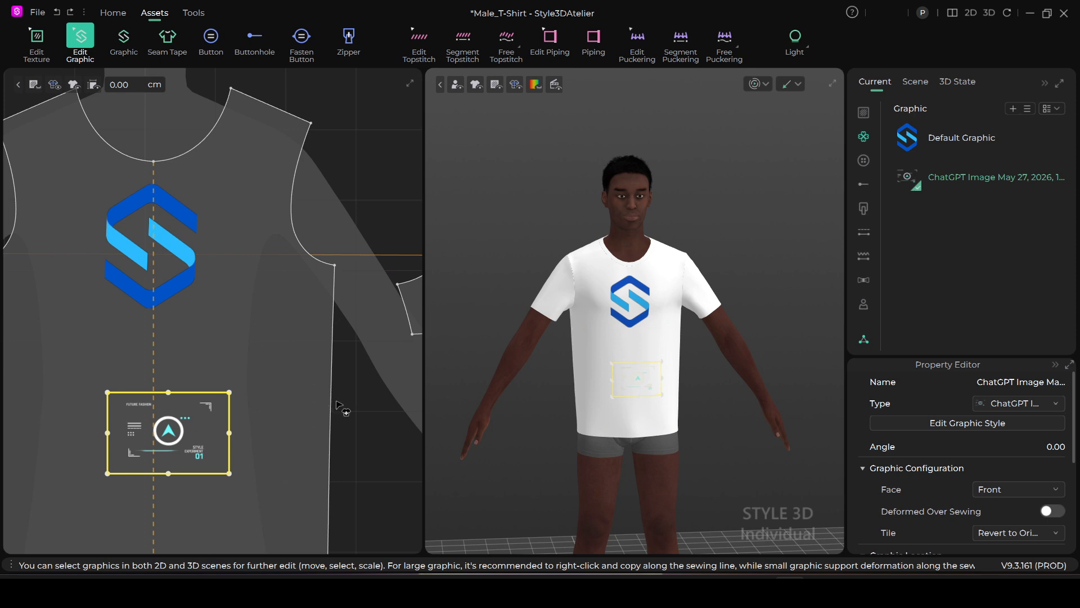
middle_drag(337, 402, 330, 358)
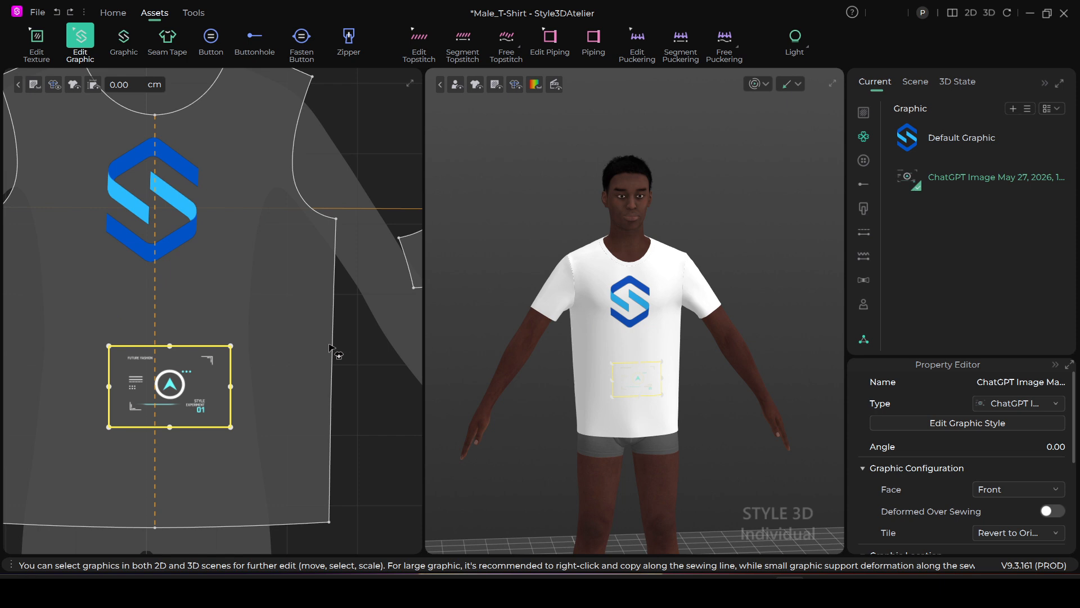
Select the new image's graphic style and set its texture colour to the palette's Black (000000).
click(124, 49)
click(981, 179)
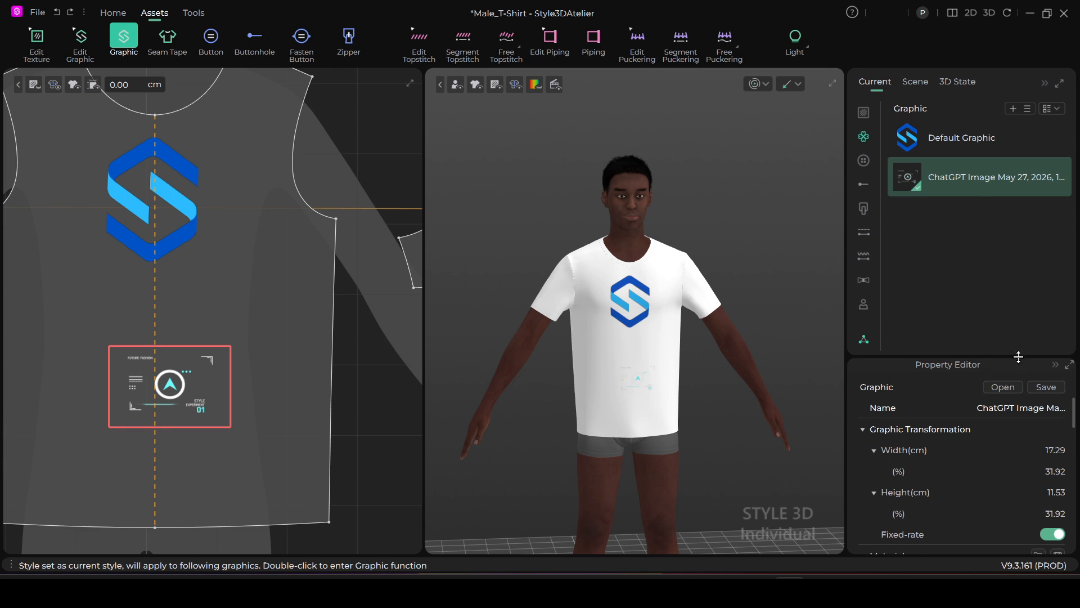
scroll(630, 409, up, 2)
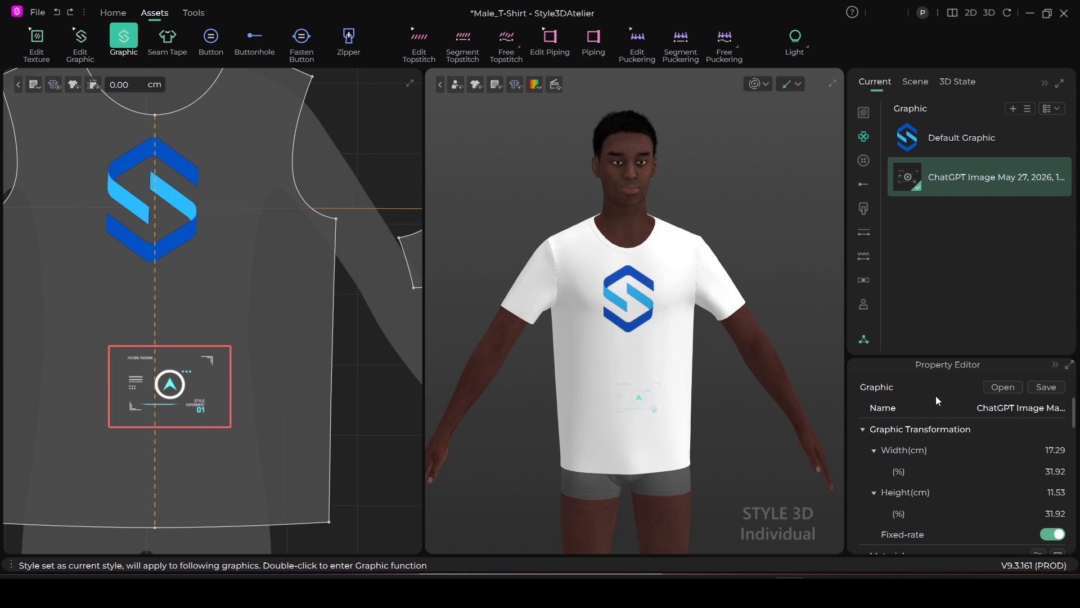
scroll(1037, 458, down, 3)
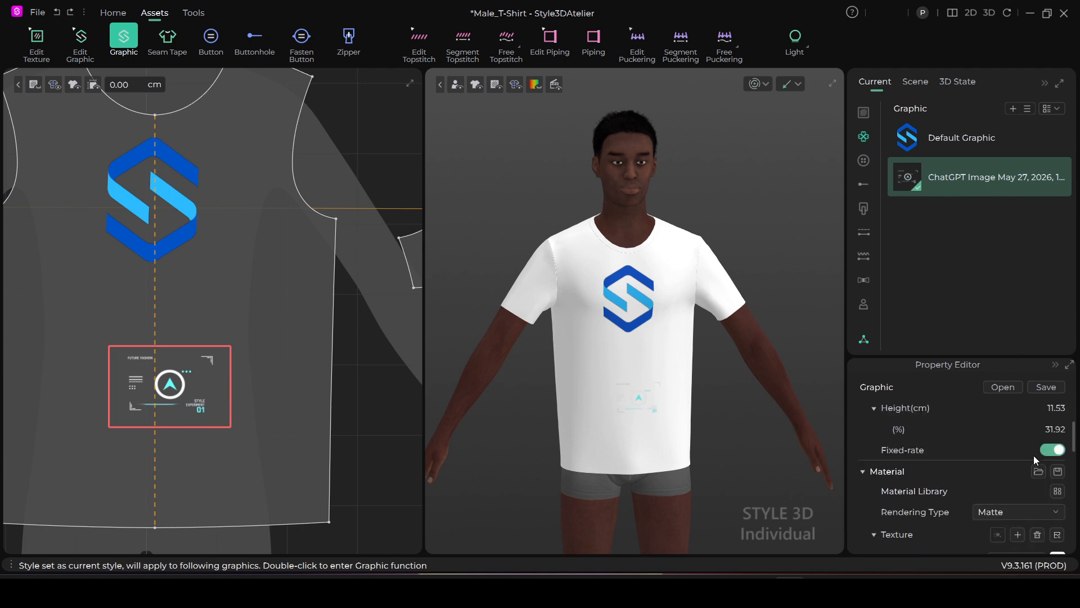
scroll(1033, 453, down, 2)
click(1057, 475)
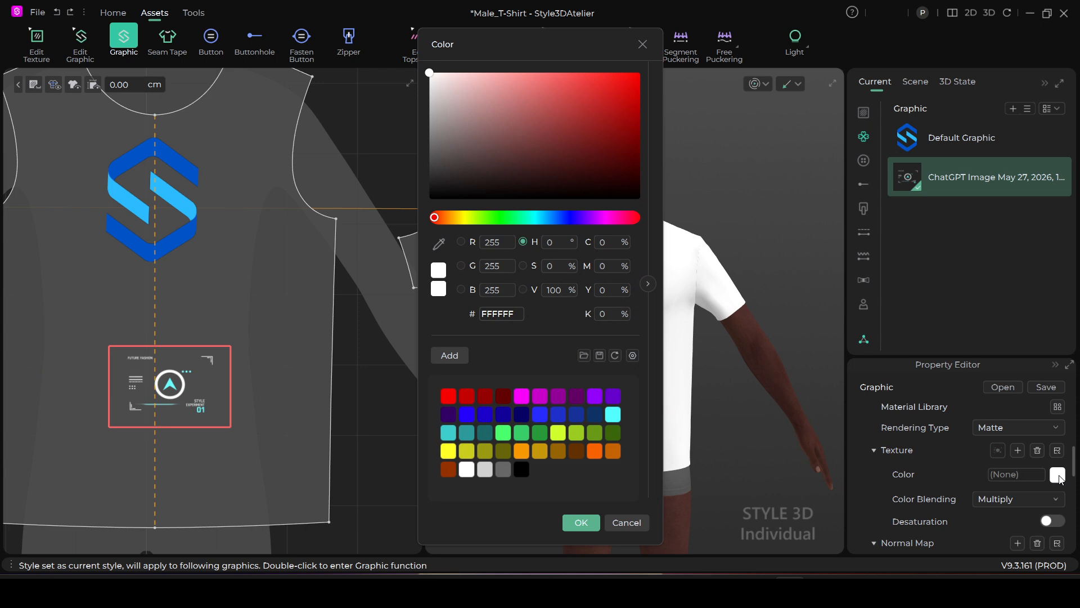
click(520, 469)
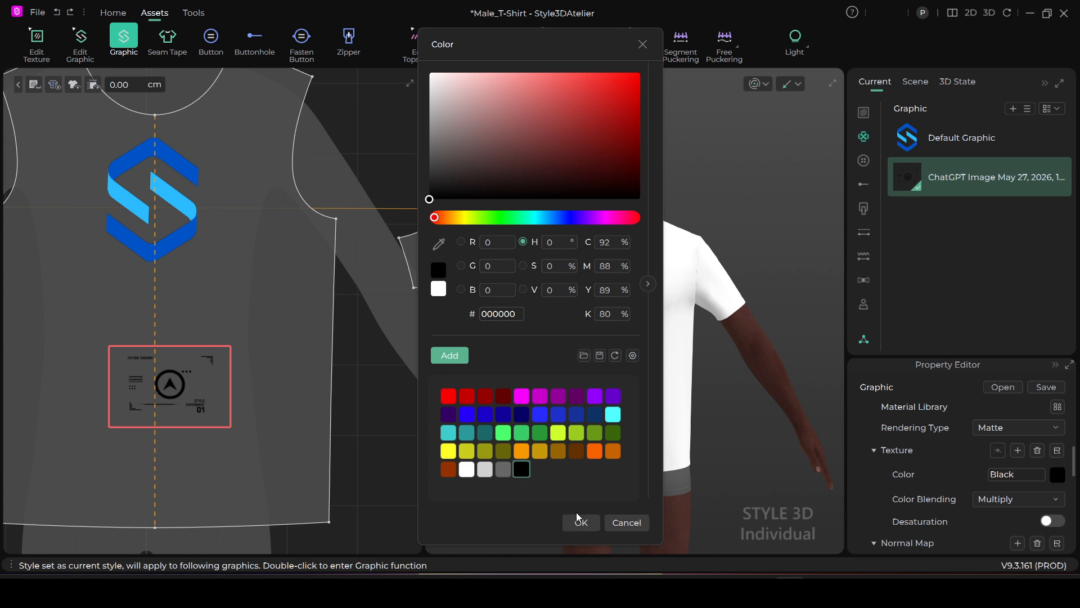
click(580, 521)
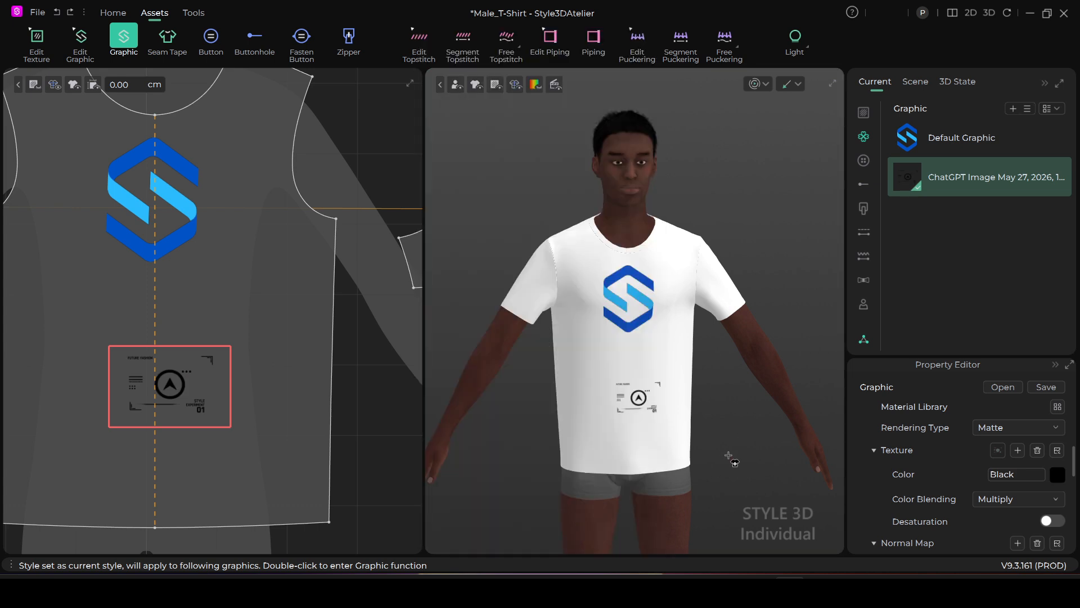
Examine the black graphic on the T-shirt's lower front up close and its placement on the front pattern piece.
scroll(732, 459, up, 5)
middle_drag(760, 474, 718, 311)
scroll(738, 352, up, 3)
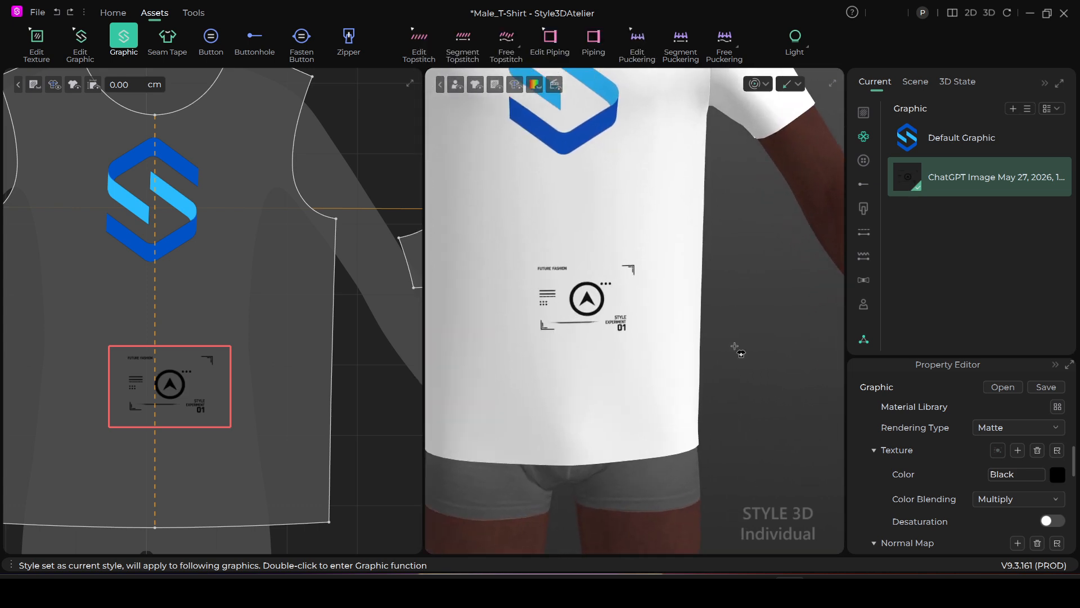
middle_drag(740, 349, 771, 356)
scroll(771, 356, up, 2)
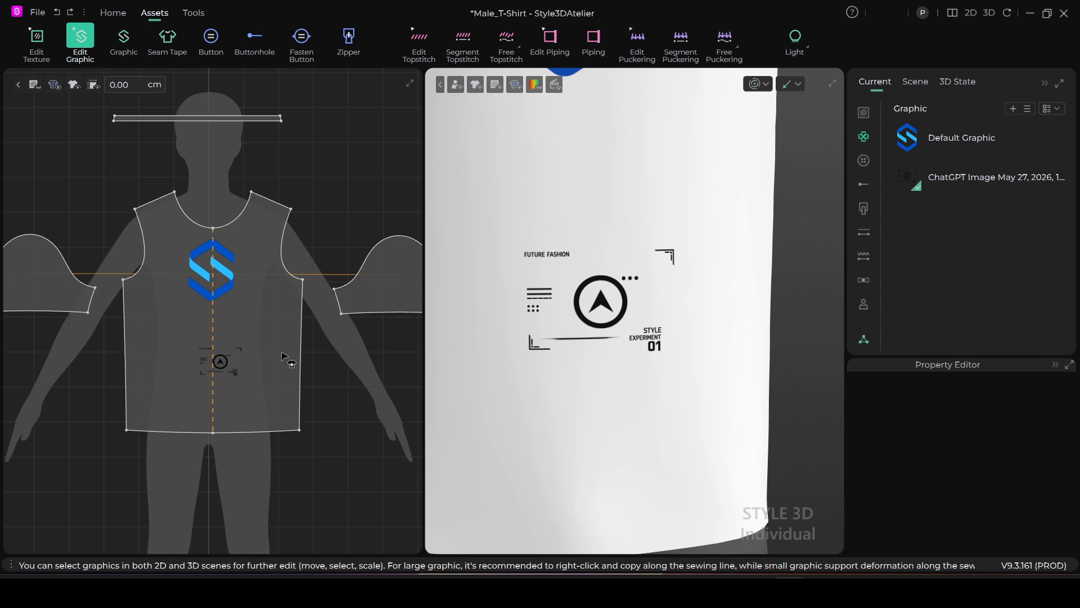
scroll(309, 360, up, 2)
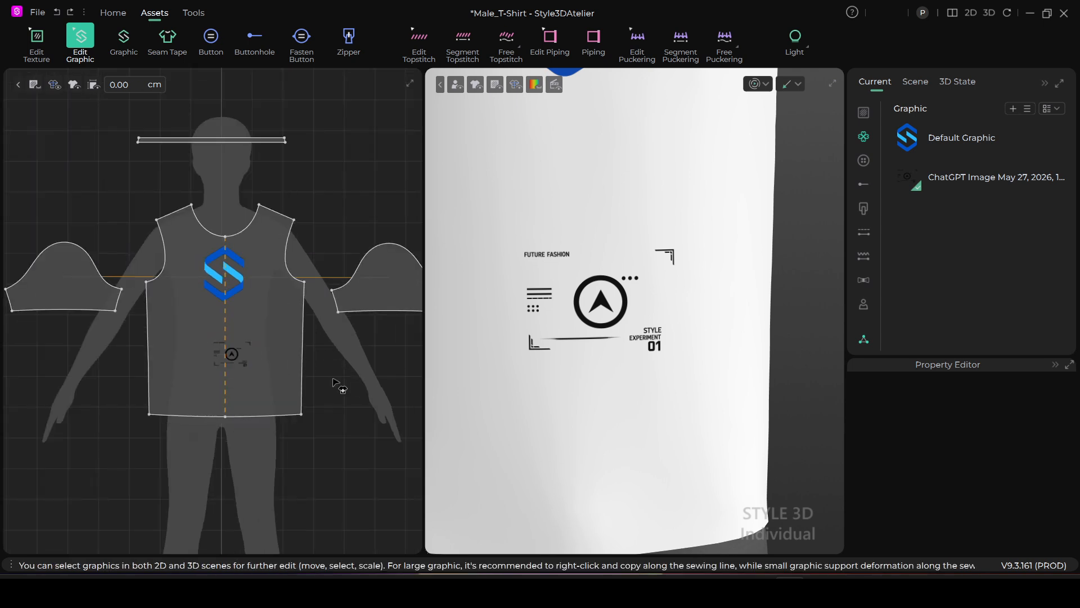
scroll(338, 374, down, 2)
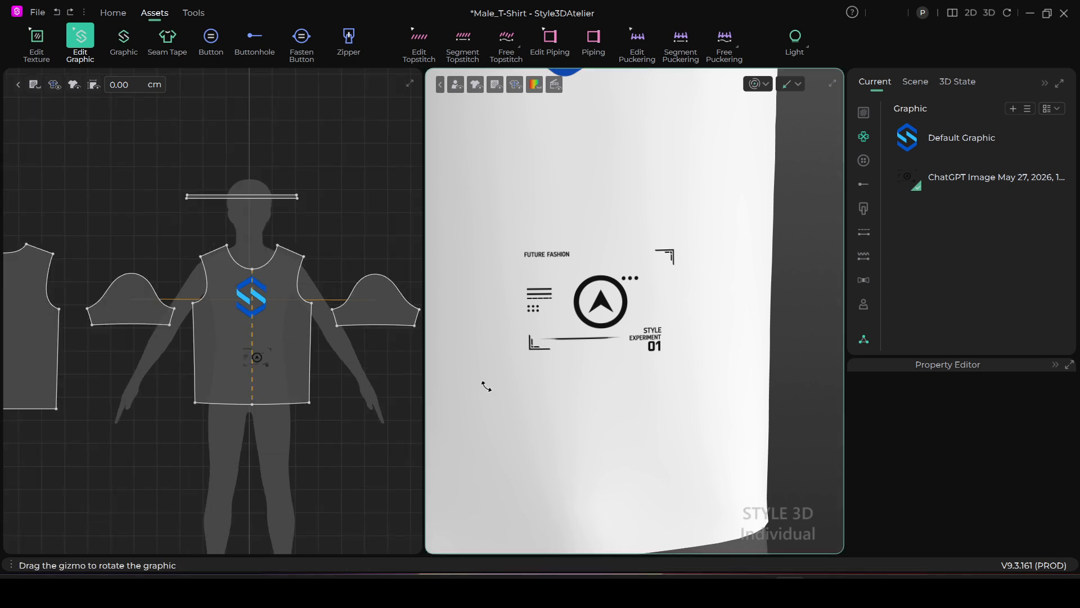
scroll(500, 379, down, 4)
scroll(503, 367, up, 5)
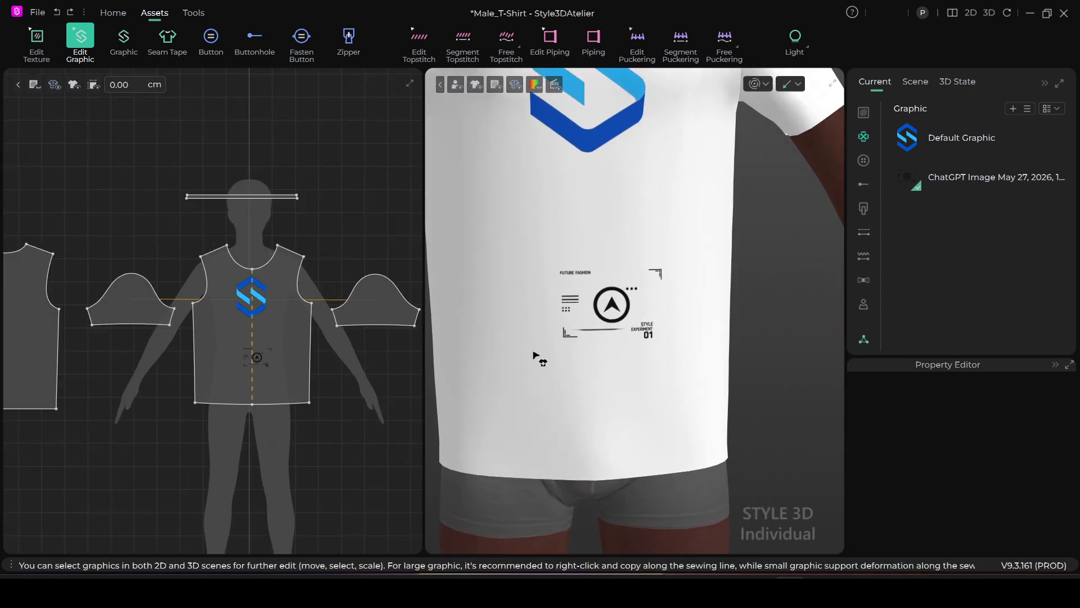
scroll(757, 413, up, 2)
scroll(792, 381, up, 1)
scroll(709, 376, down, 2)
scroll(706, 373, down, 2)
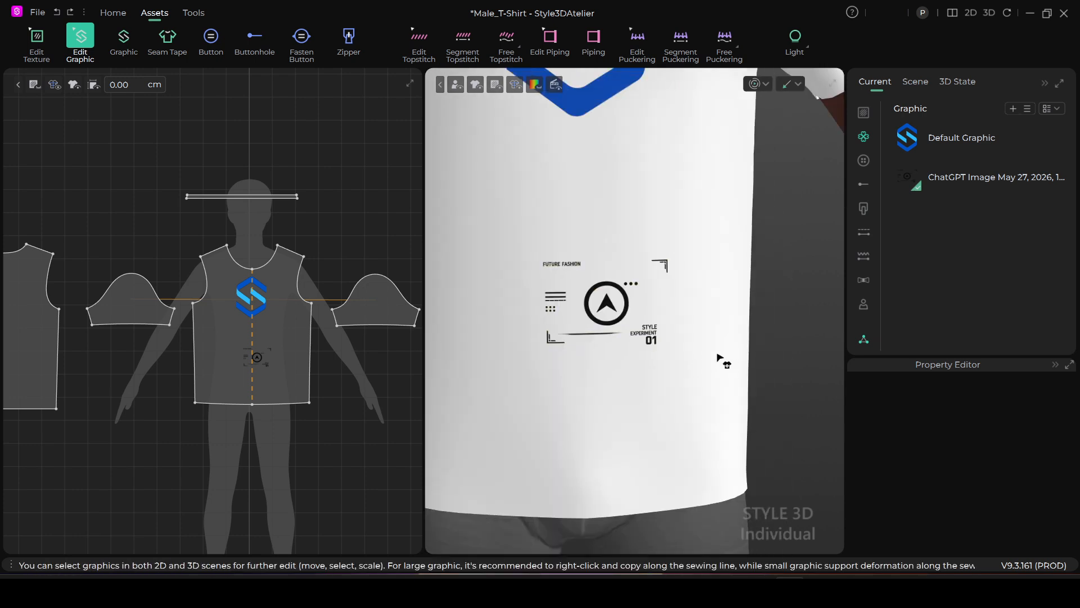